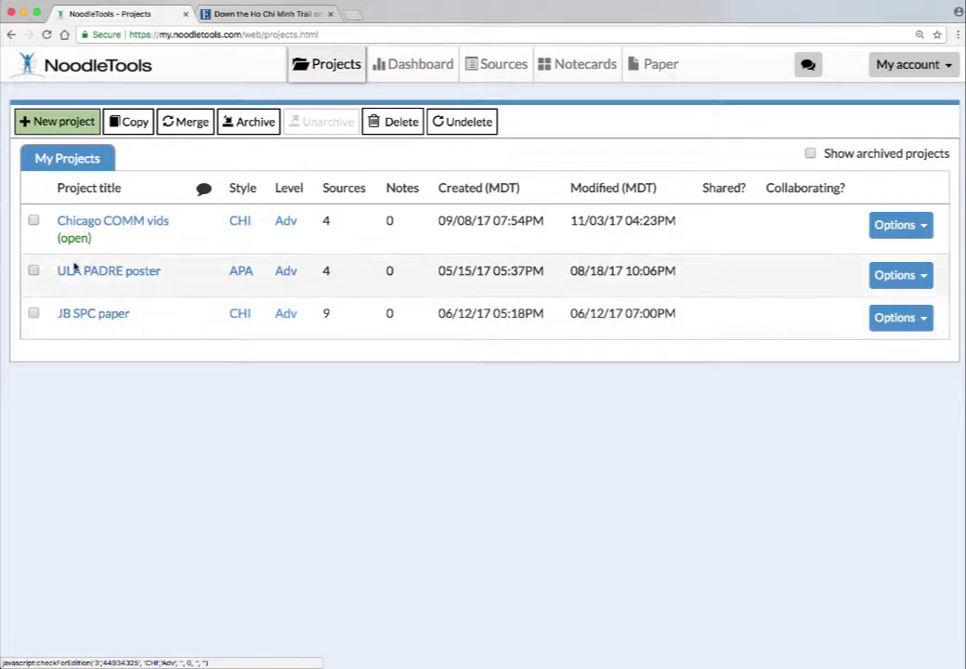
Create a new project titled Motorcycling with Chicago/Turabian citation style and the Advanced citation level.
click(67, 129)
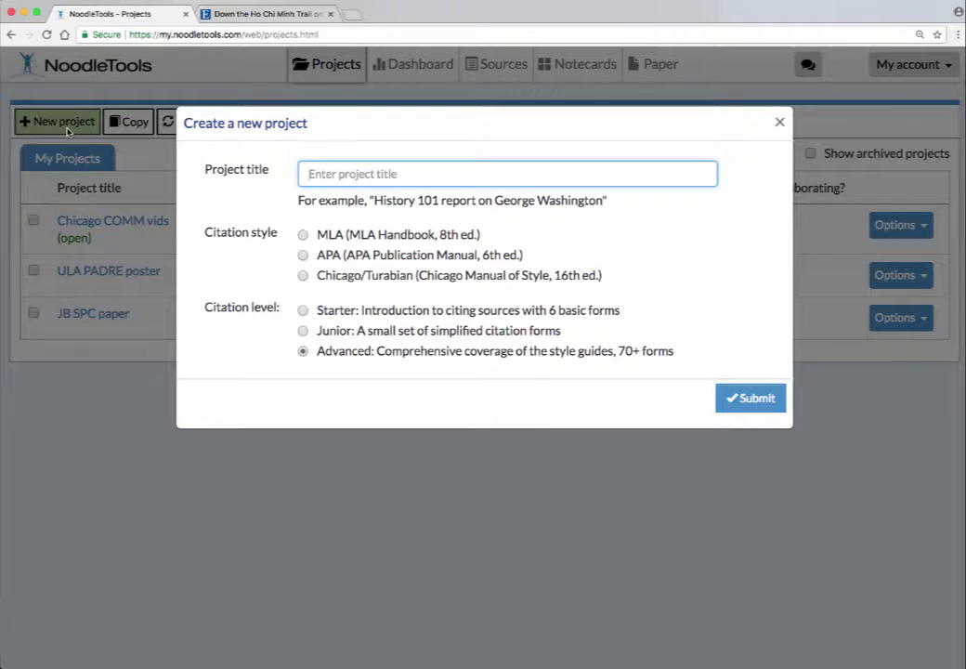
text(Mot)
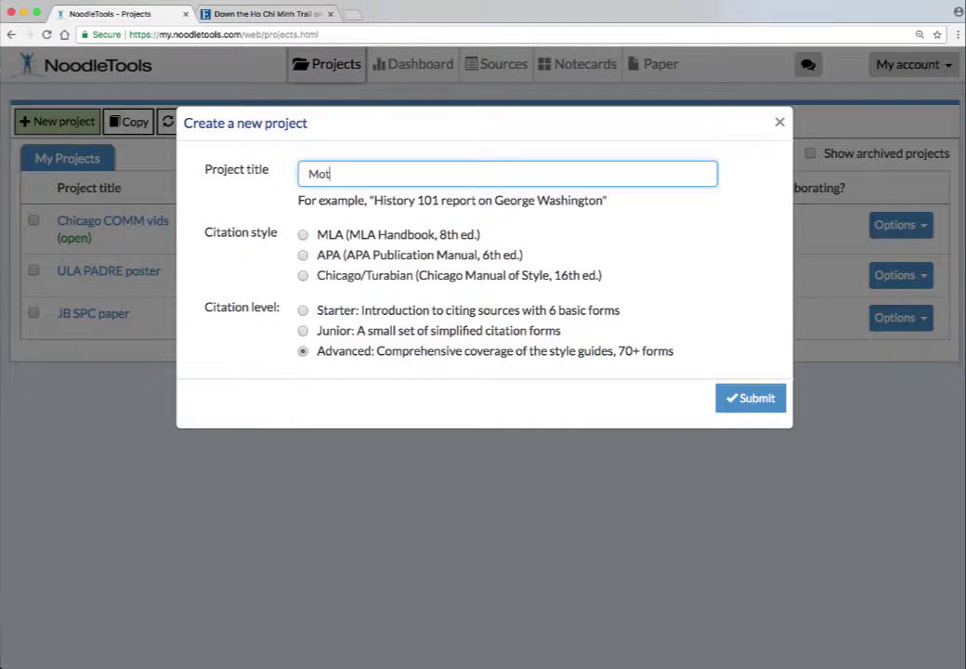
text(orcycling)
click(302, 235)
click(304, 256)
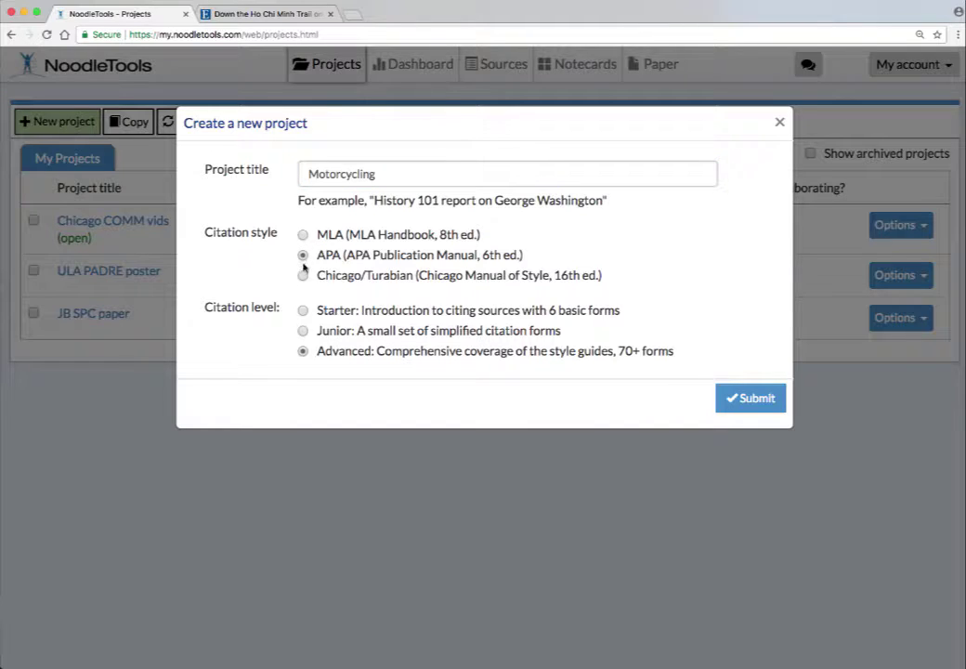
click(304, 275)
click(303, 255)
click(302, 236)
click(303, 276)
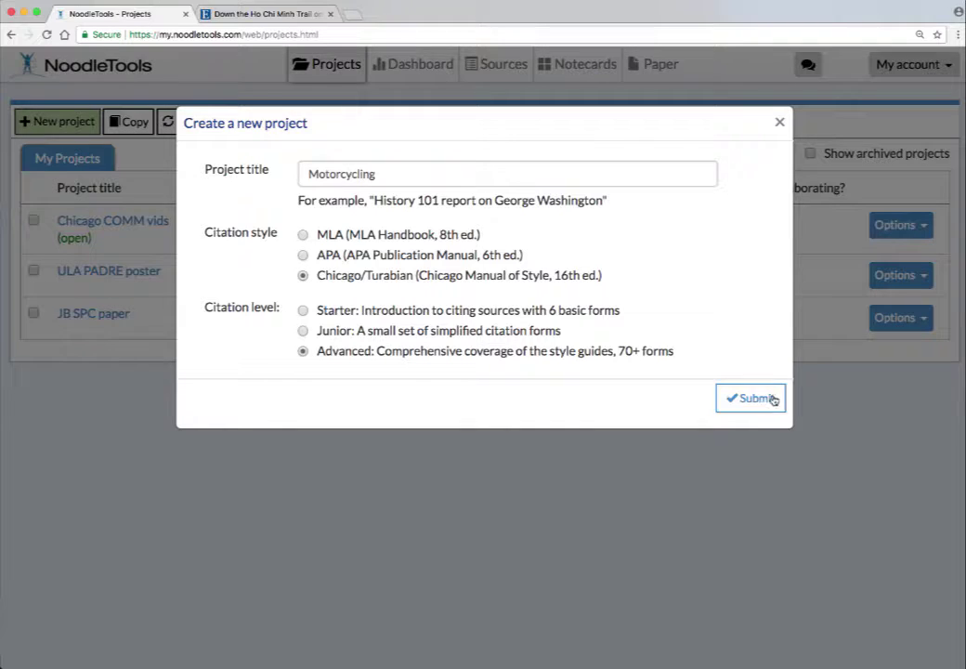
click(754, 398)
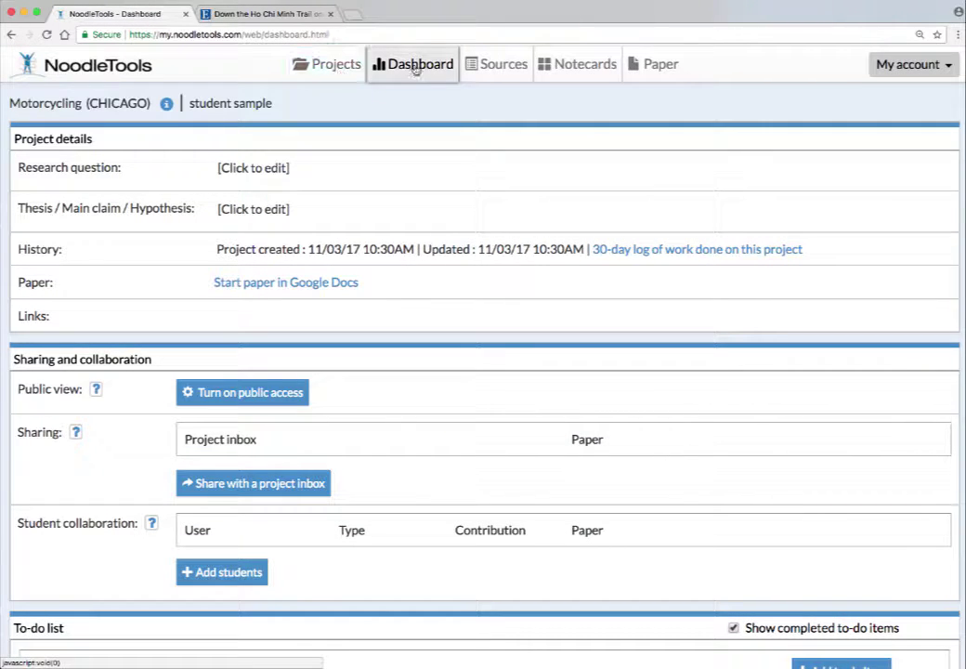
Open the Motorcycling project from the project list and review its dashboard down to the to-do list.
click(341, 72)
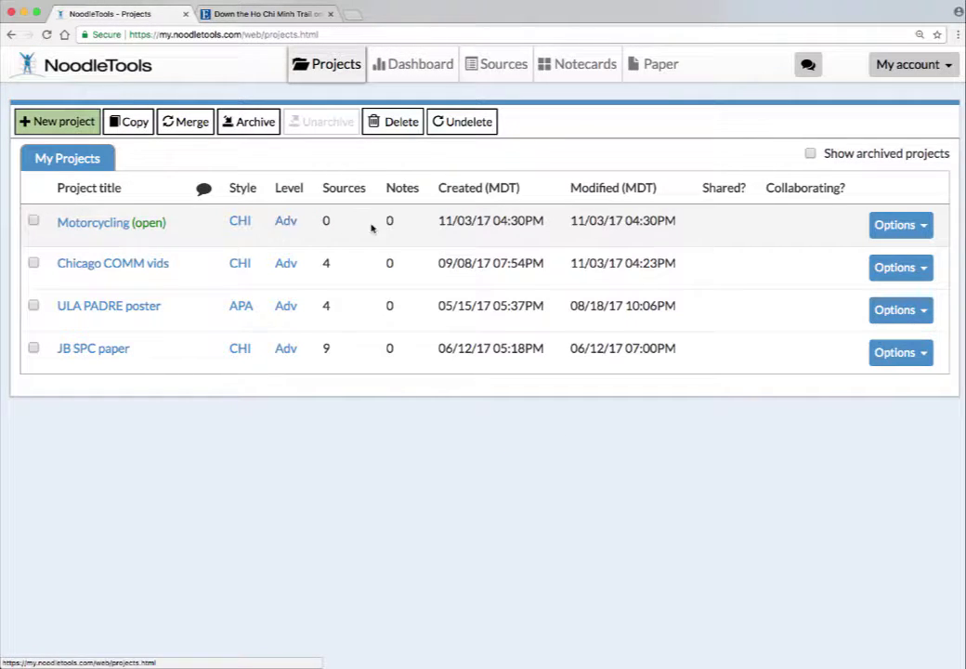
click(79, 224)
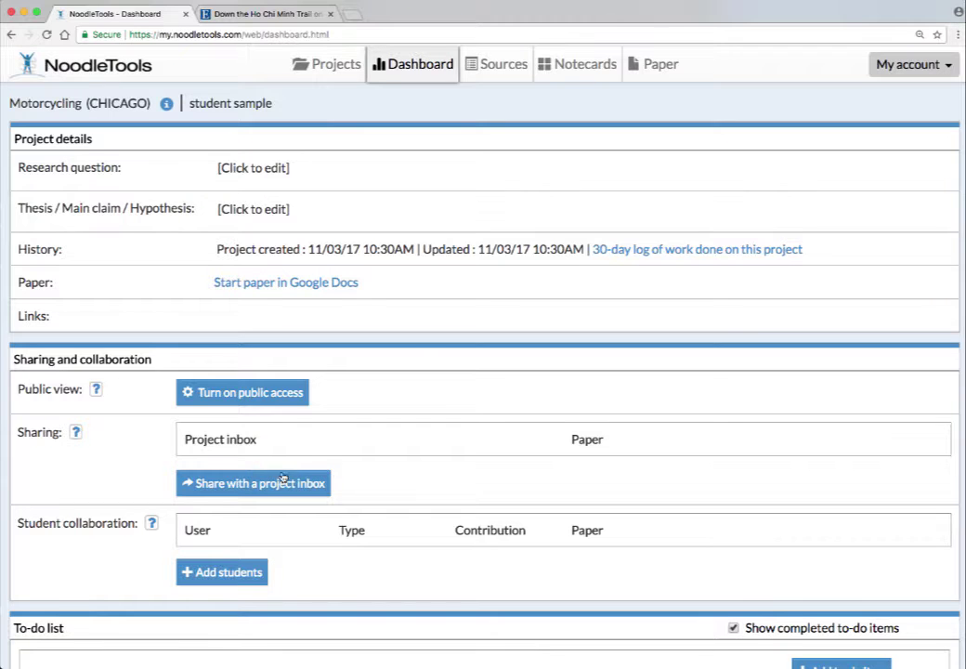
scroll(284, 478, down, 1)
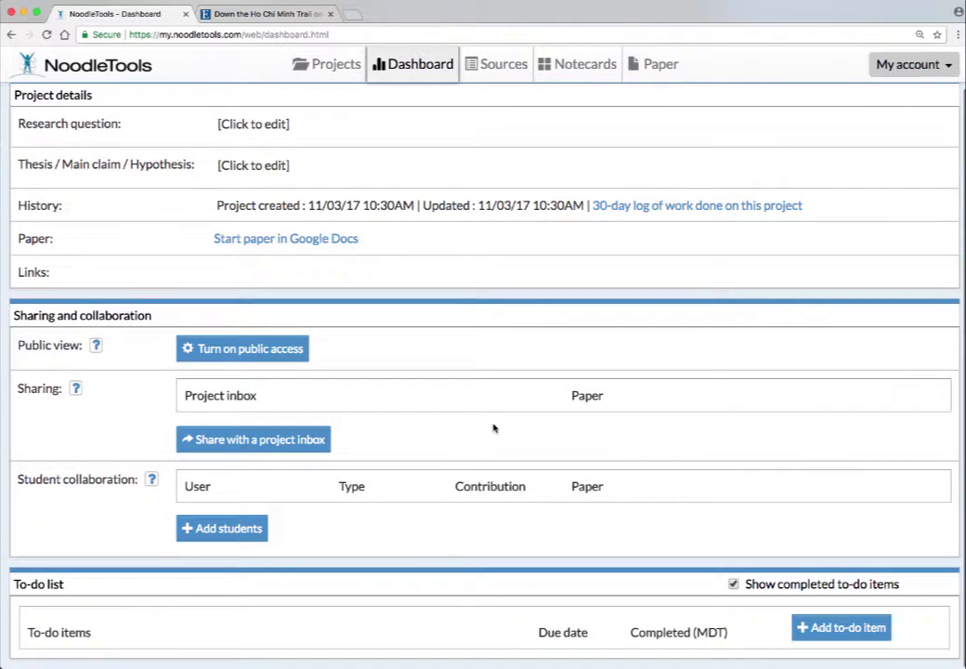
scroll(493, 428, up, 1)
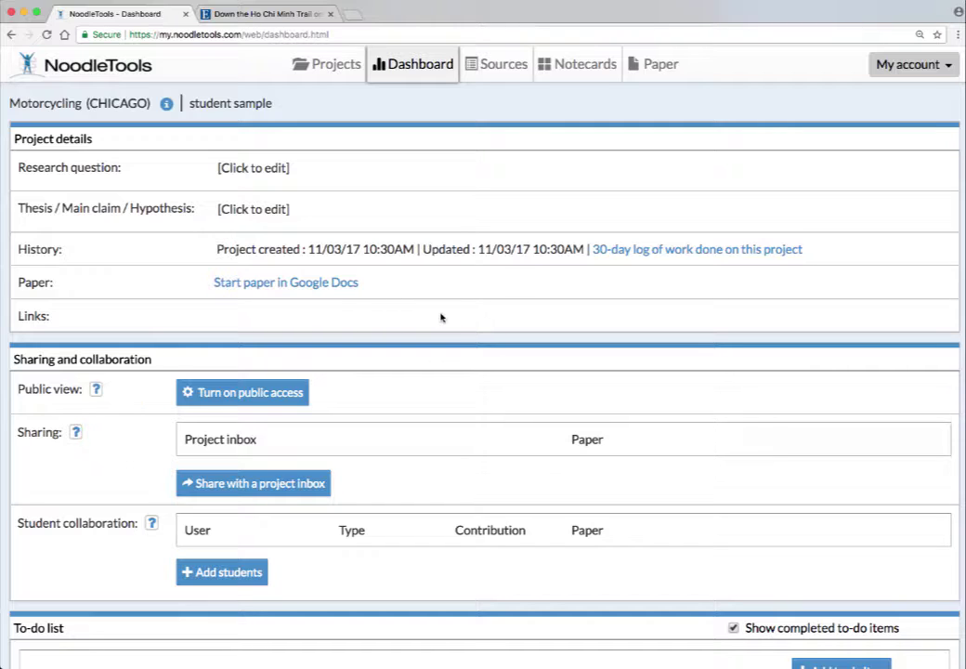
Open a new citation form in the project's sources for a Lecture, Speech or Reading viewed or heard live.
click(498, 73)
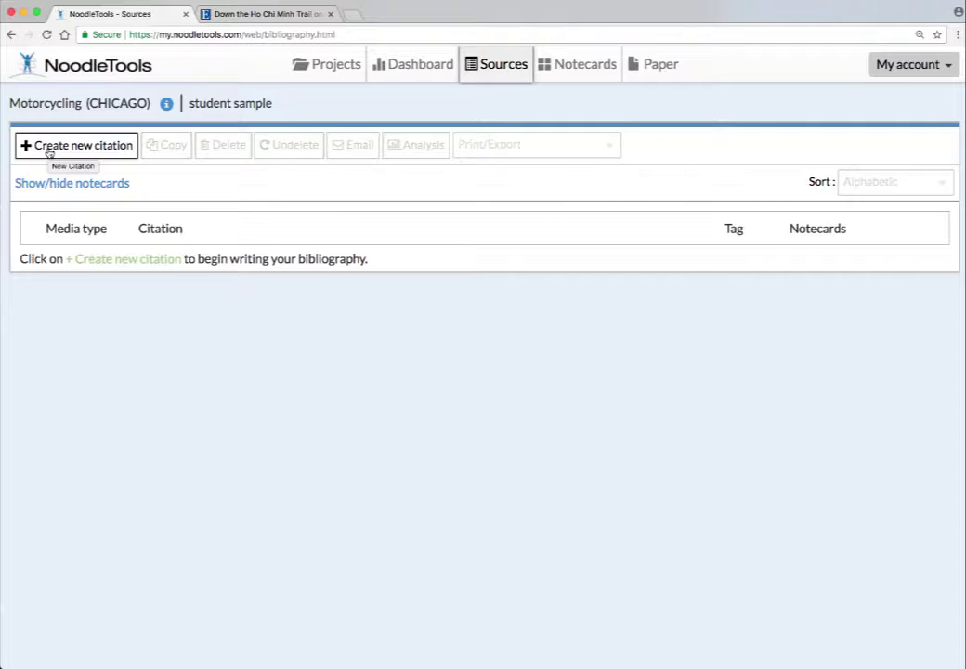
click(49, 153)
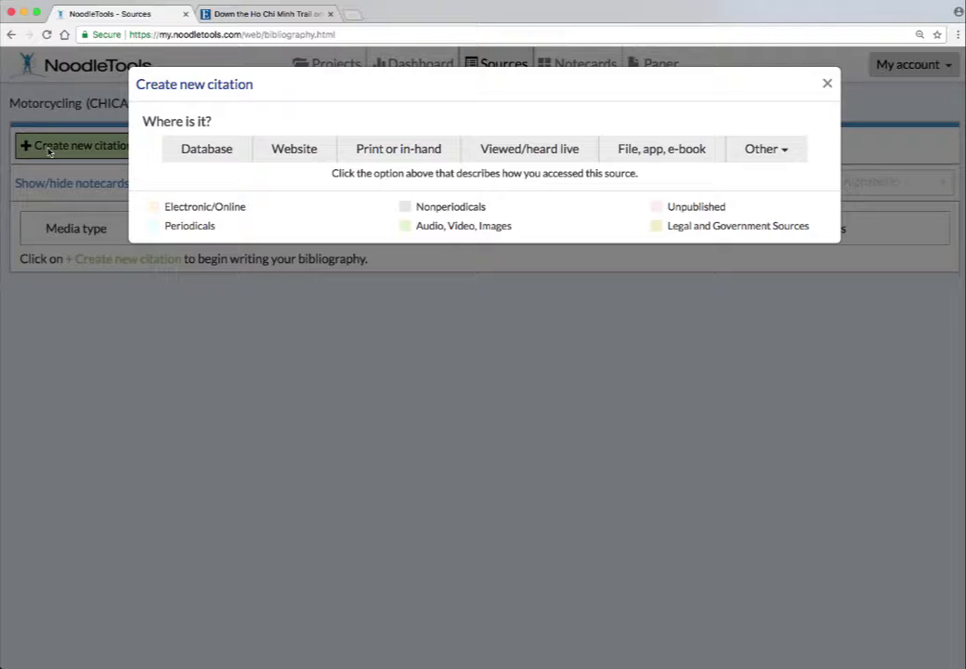
click(515, 153)
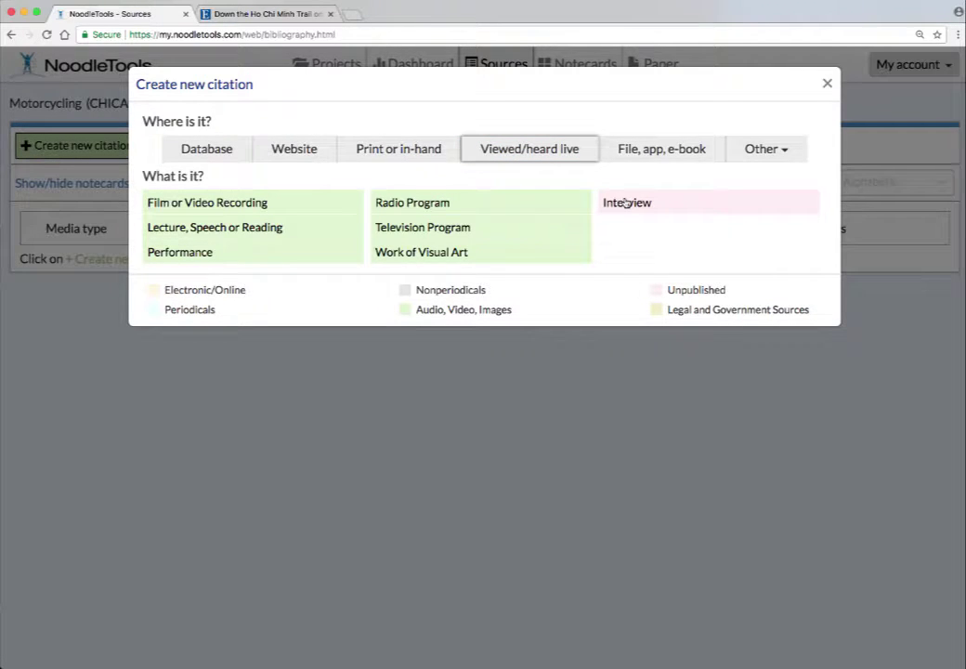
click(244, 227)
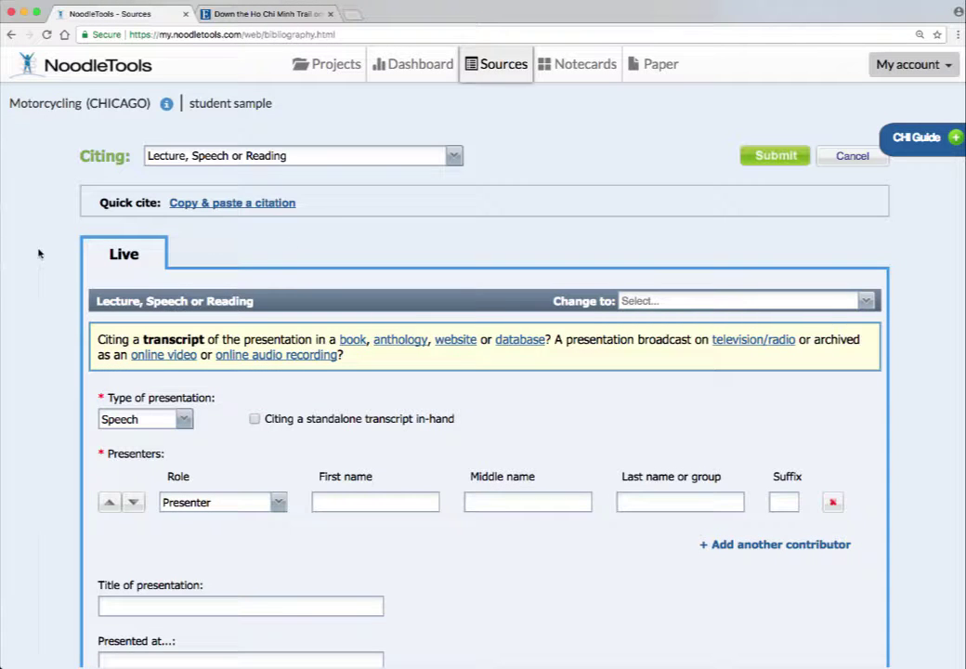
Examine the alternative source types and entry fields of the lecture citation form, and return to the source list without submitting.
click(175, 158)
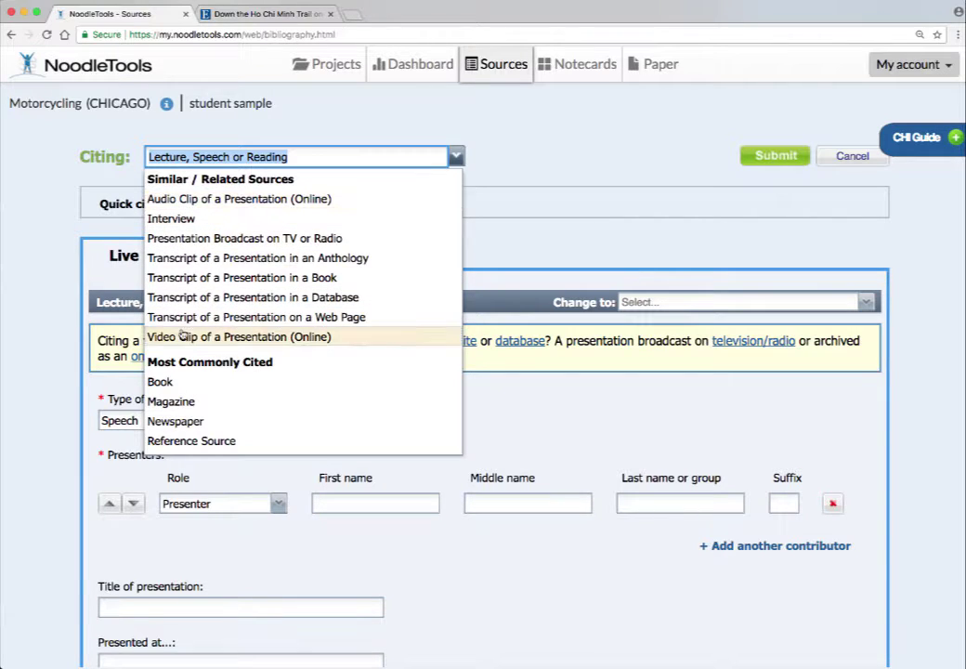
click(213, 158)
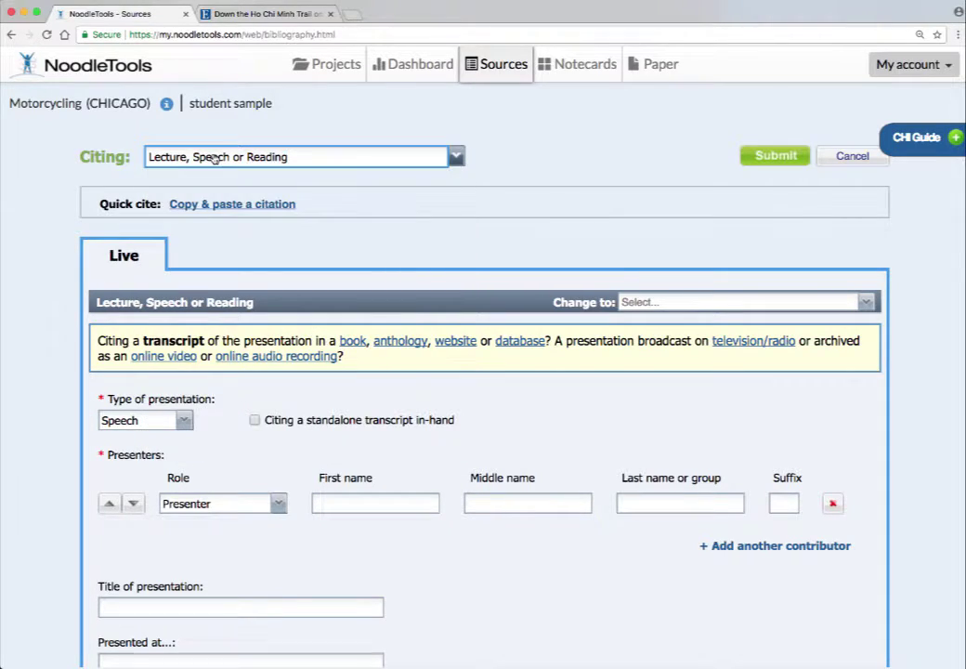
scroll(43, 290, down, 3)
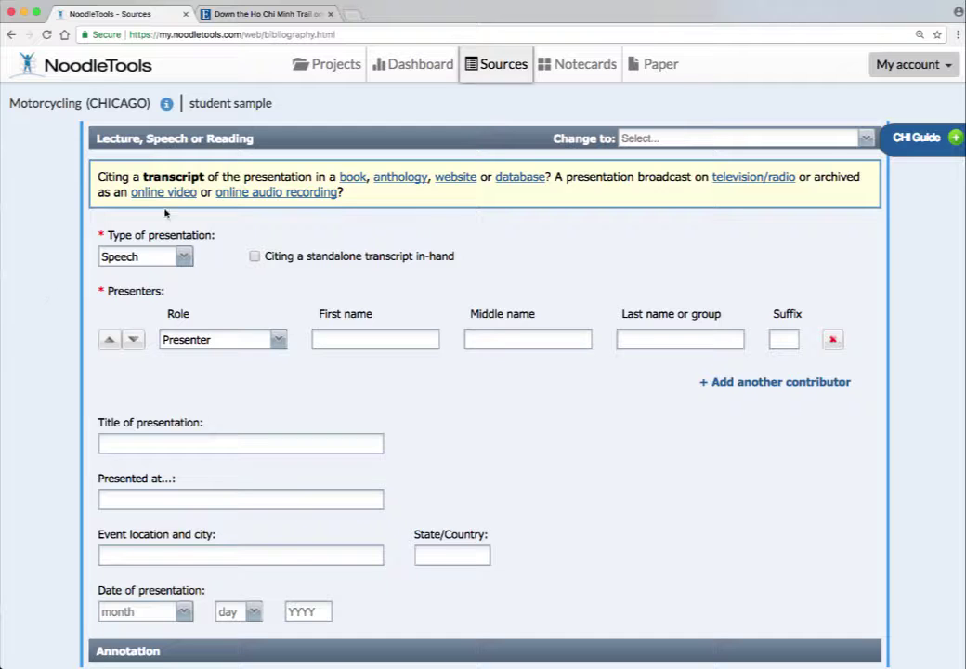
scroll(217, 305, down, 2)
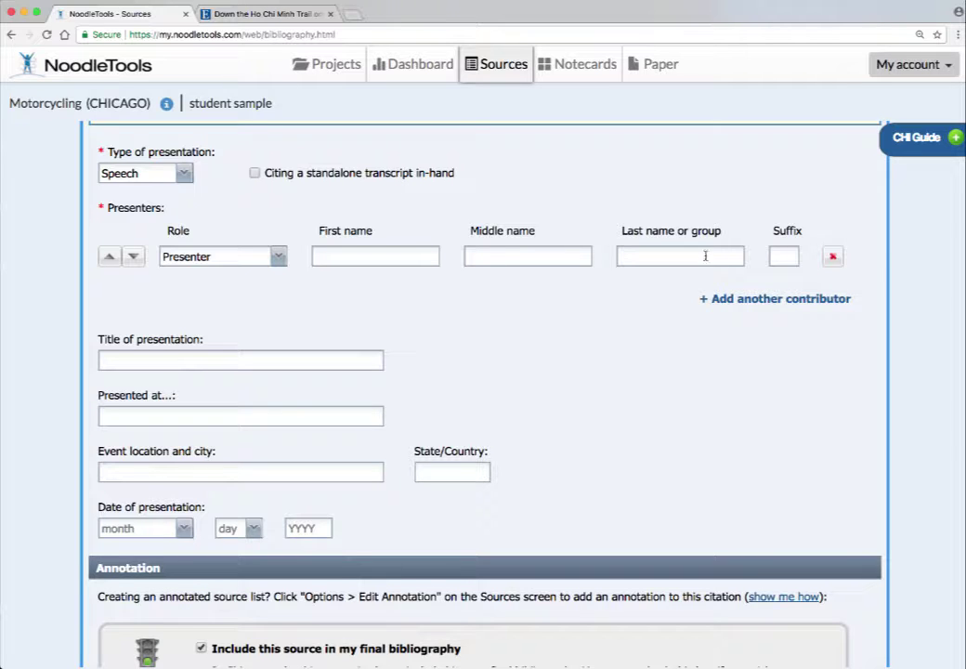
scroll(160, 362, down, 2)
scroll(160, 362, down, 1)
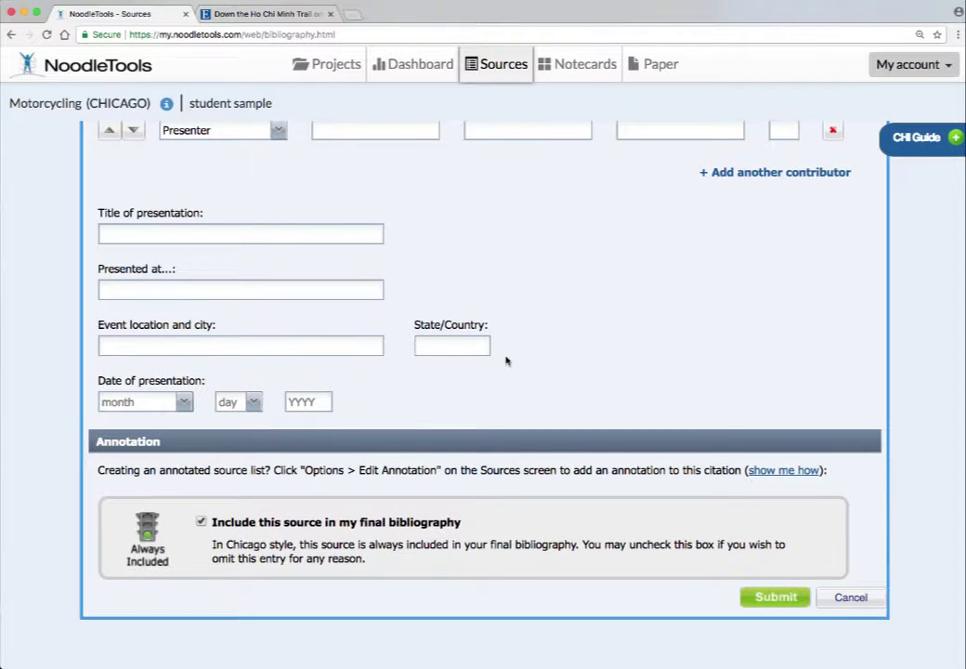
scroll(510, 360, up, 4)
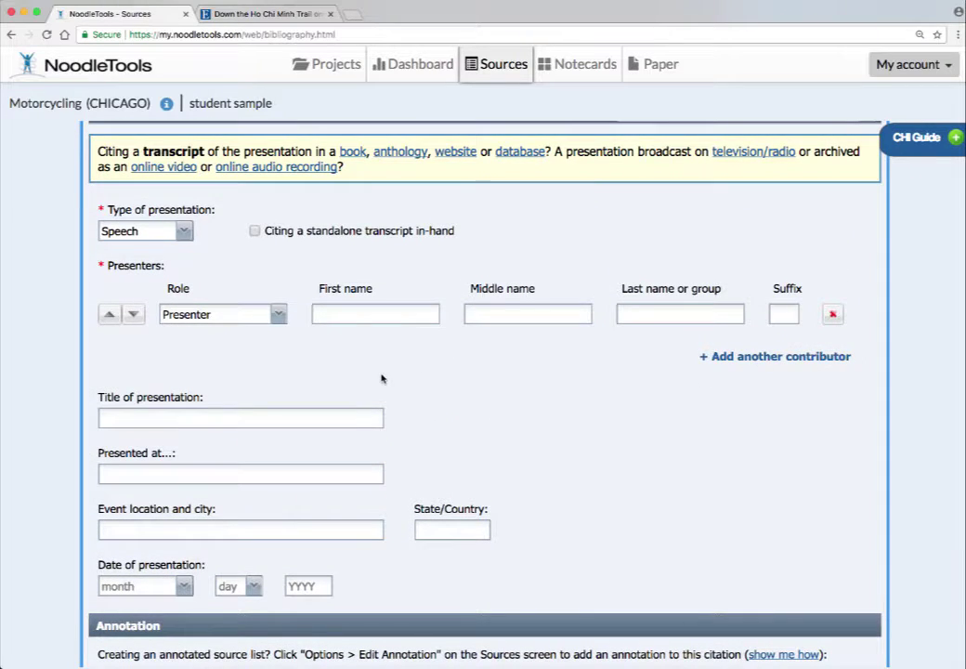
scroll(382, 377, up, 4)
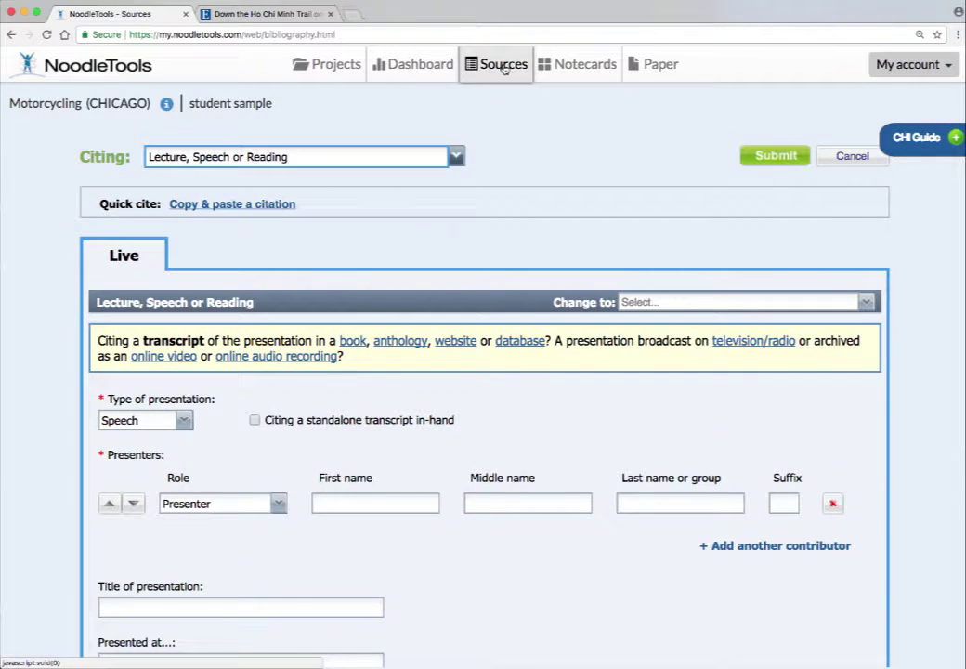
click(503, 65)
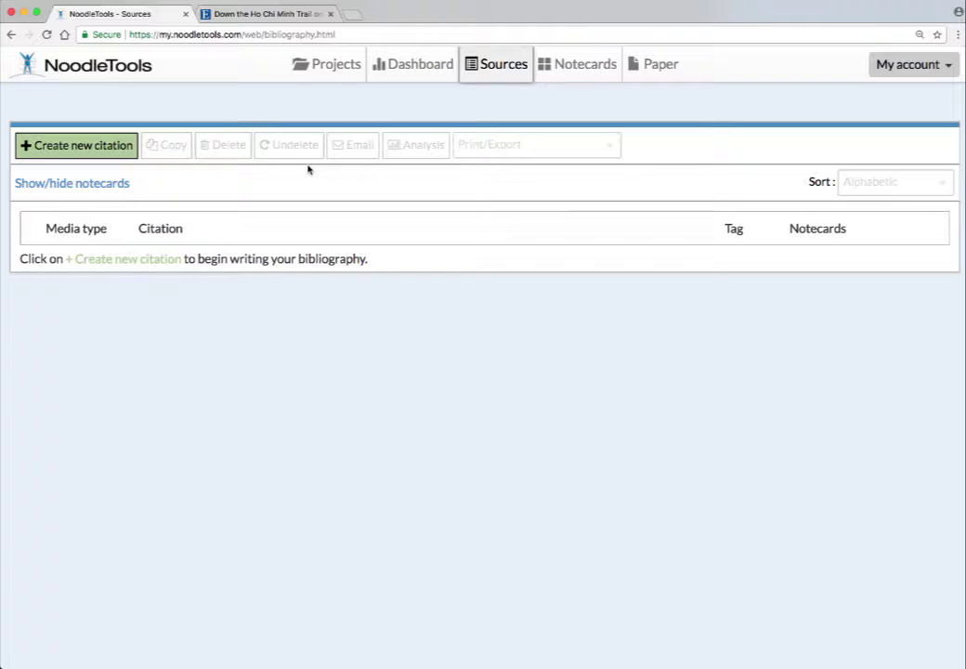
Start a new citation for a journal article accessed through a database.
click(65, 150)
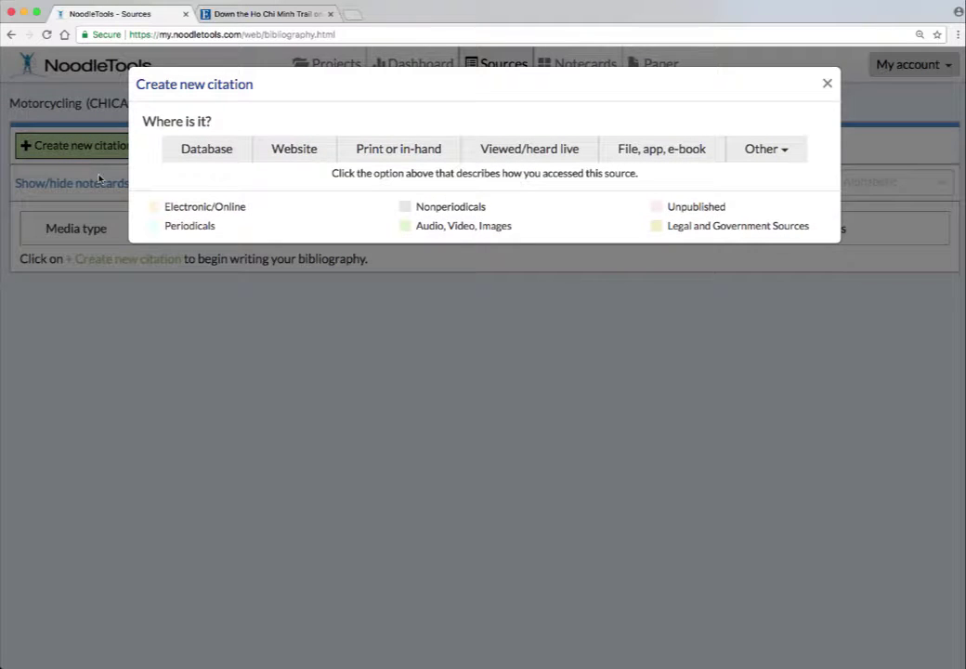
click(209, 151)
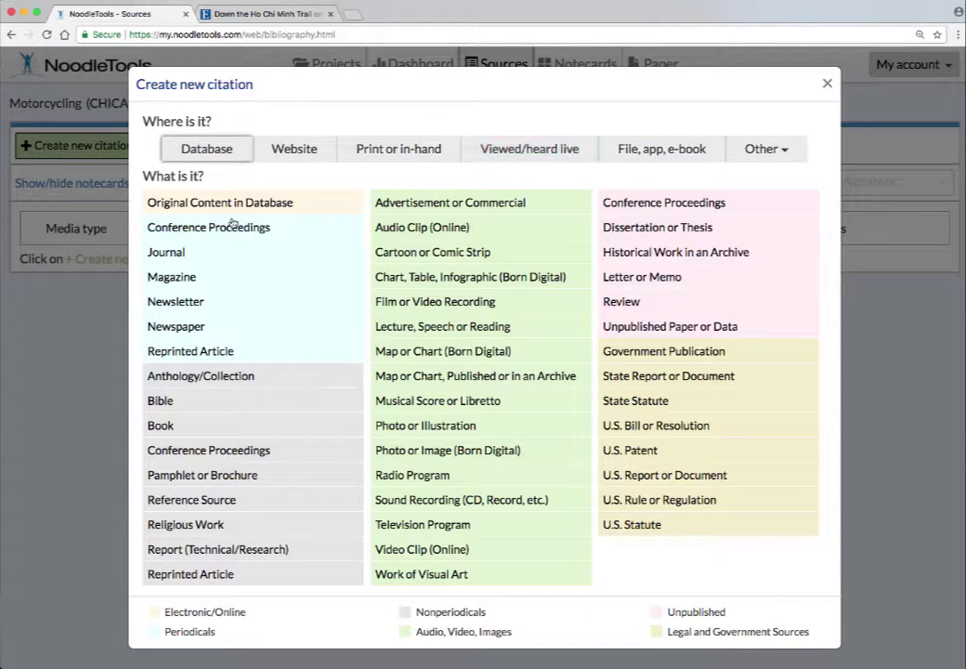
click(167, 253)
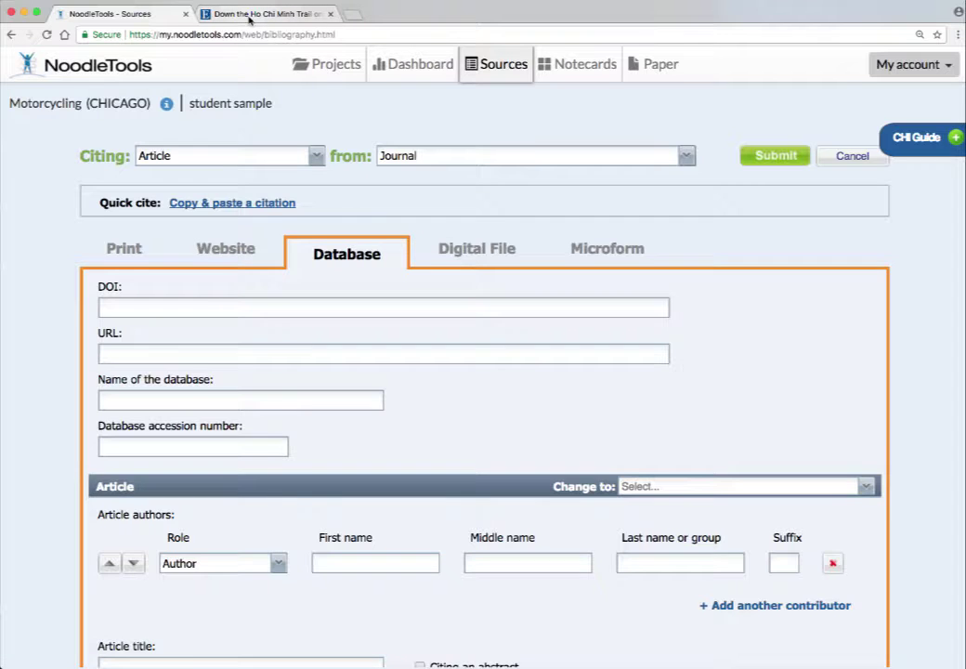
Consult the article's EBSCOhost record and set the citation's database name to Communication and Mass Media Complete.
click(249, 15)
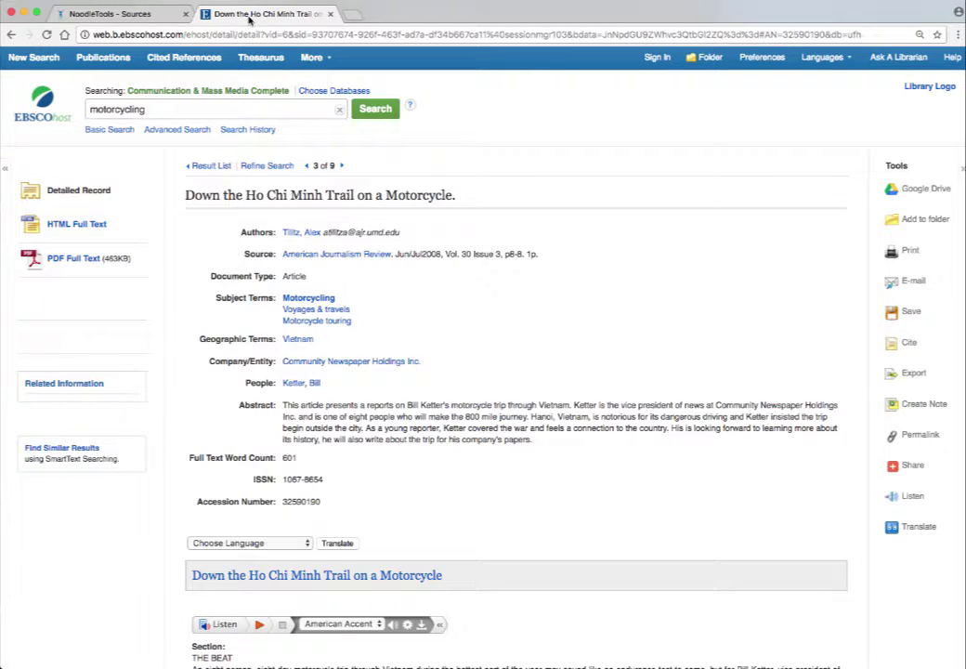
click(141, 15)
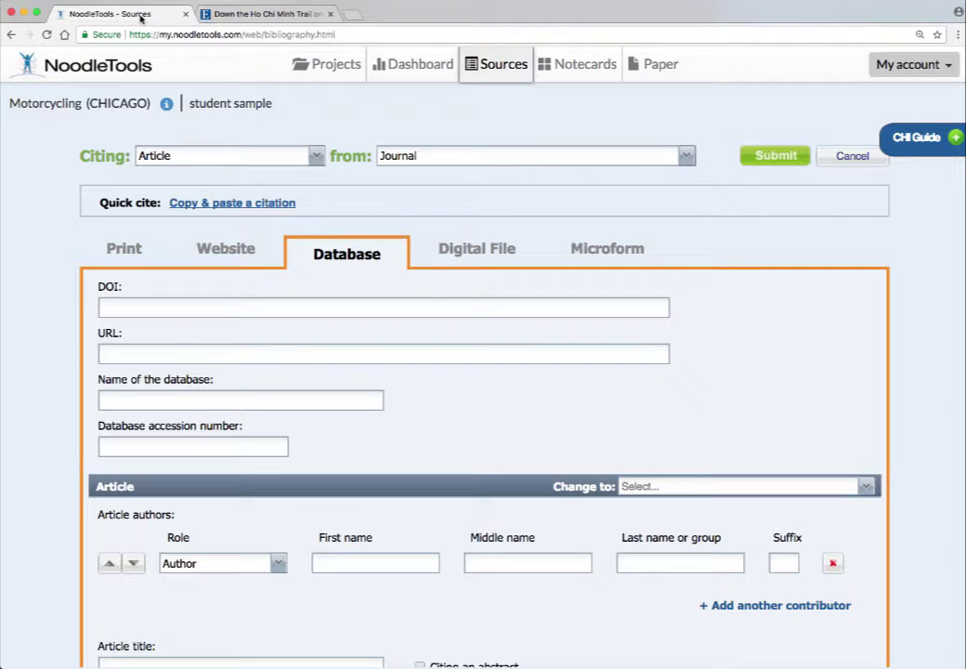
click(249, 15)
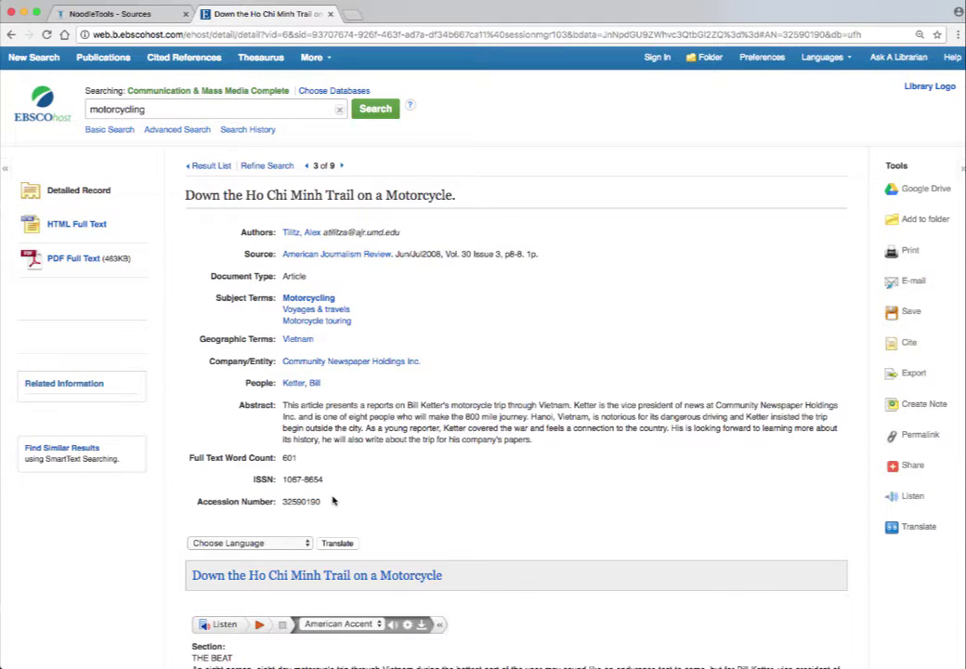
scroll(335, 499, down, 3)
scroll(333, 500, up, 3)
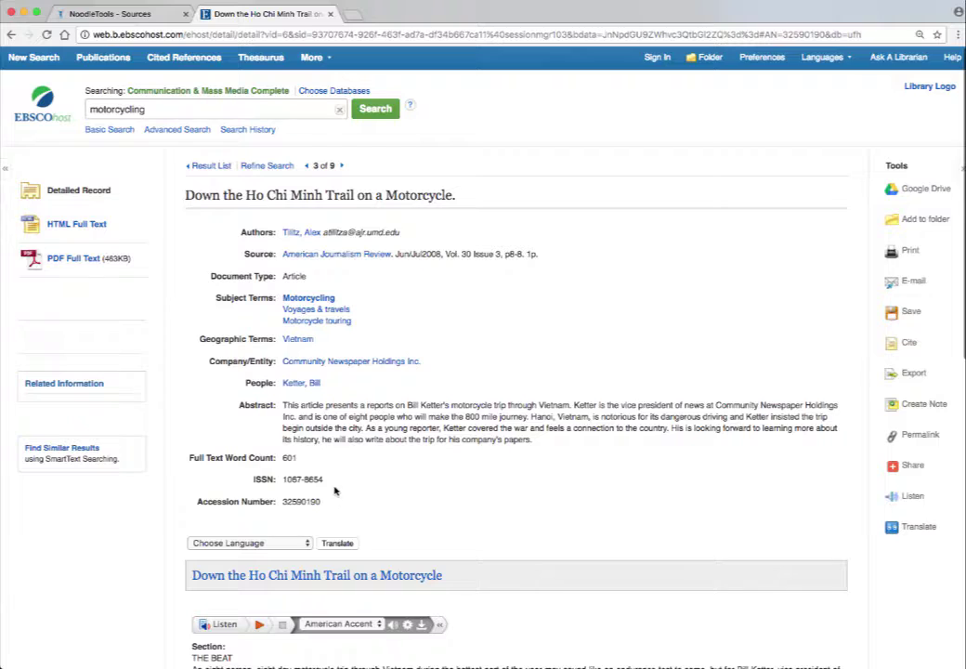
click(139, 14)
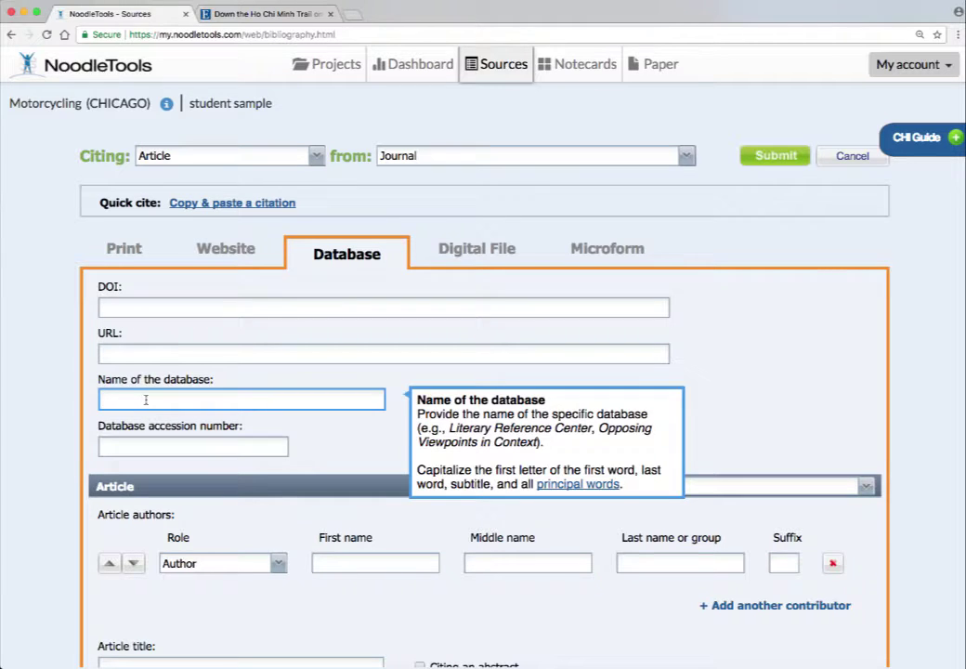
text(Communication)
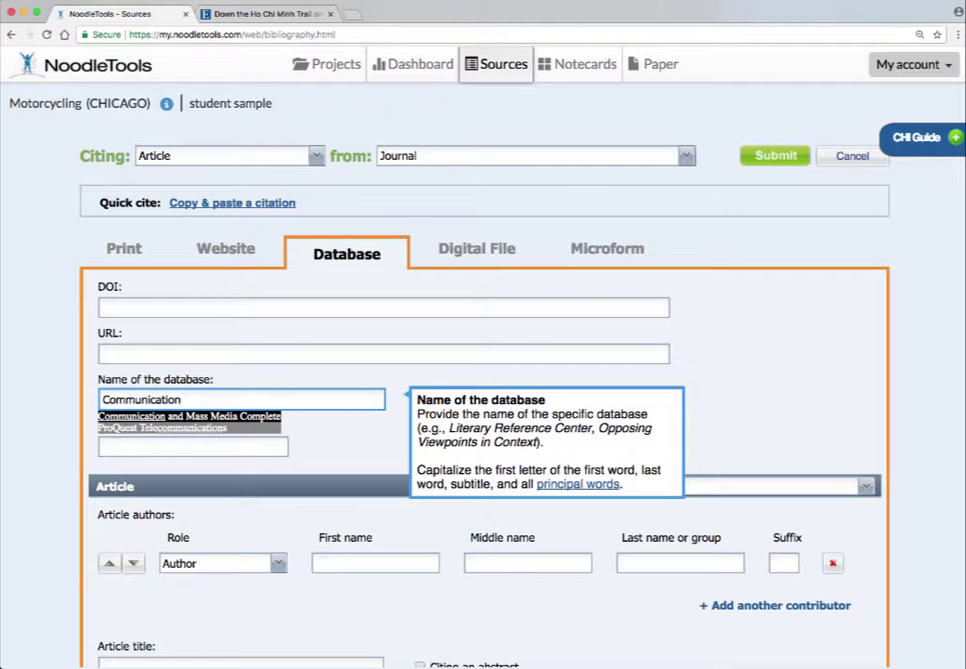
click(218, 419)
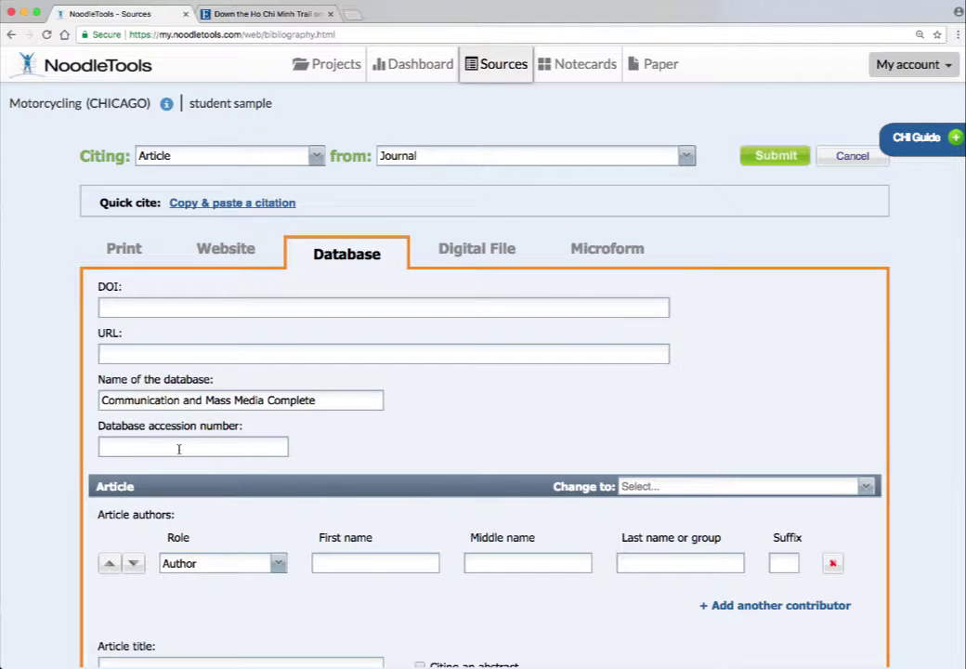
Look up the article's author in the EBSCOhost record and enter the author's first and last name in the citation.
scroll(178, 448, down, 3)
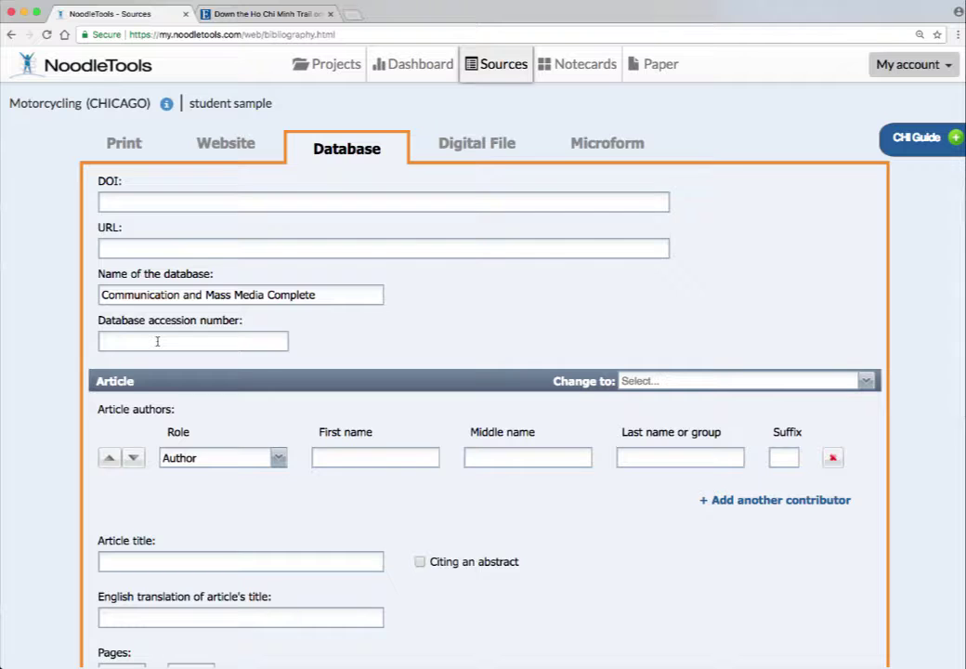
scroll(360, 344, down, 1)
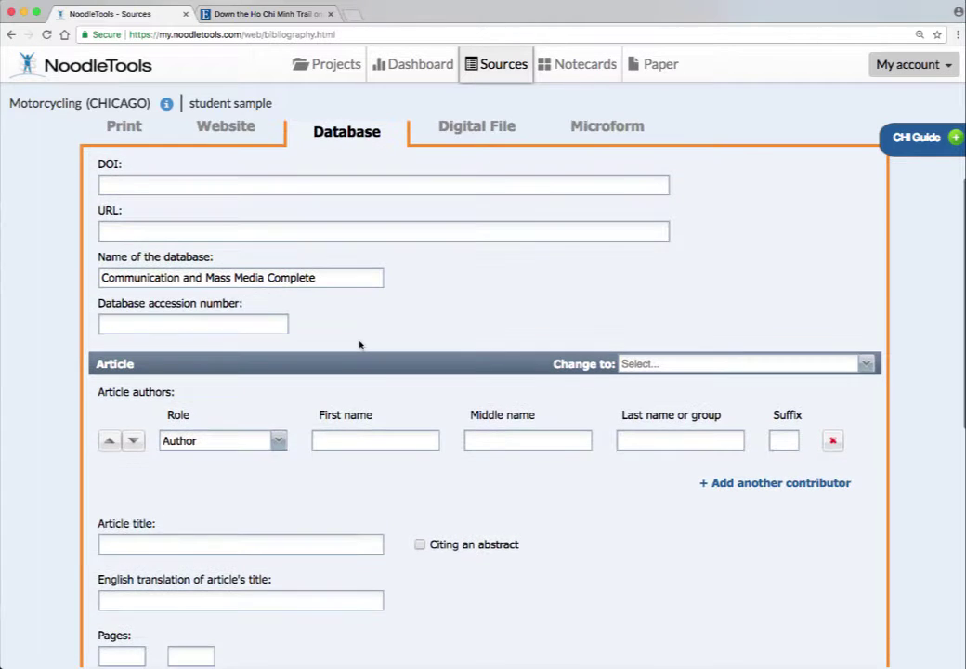
scroll(359, 345, down, 4)
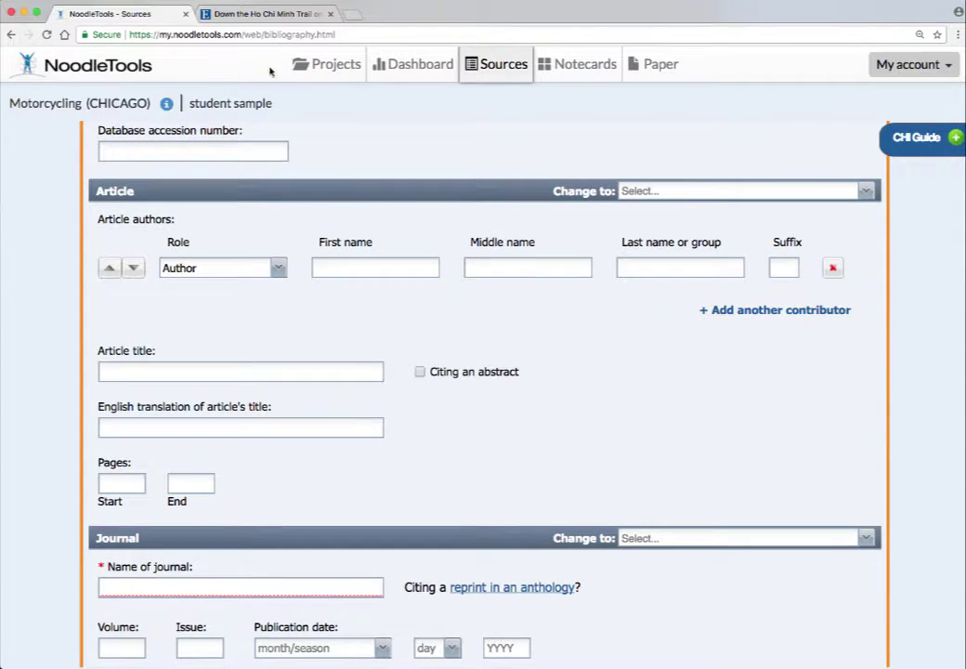
click(263, 17)
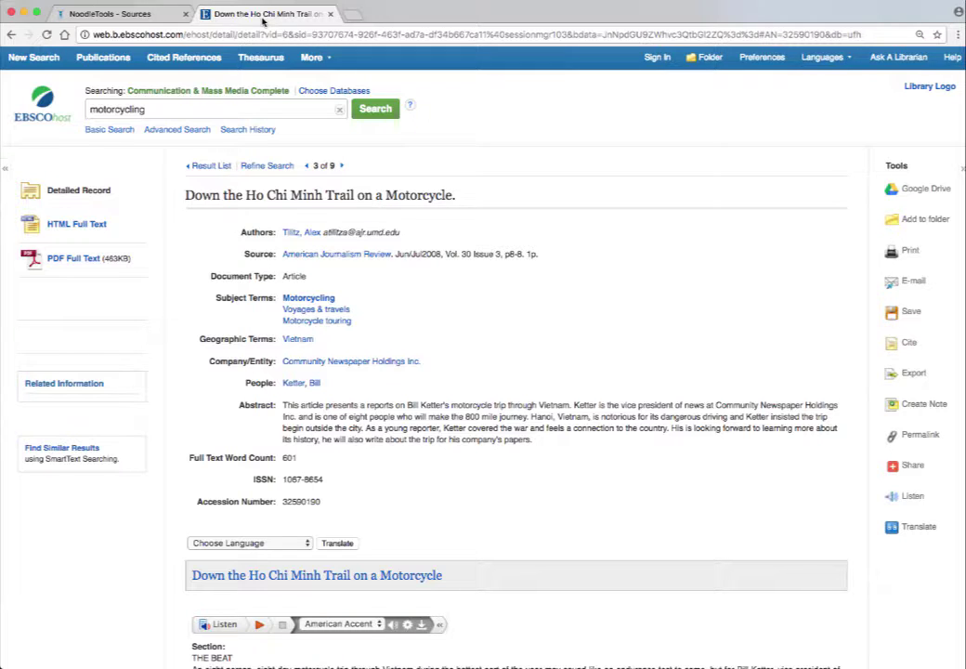
click(114, 14)
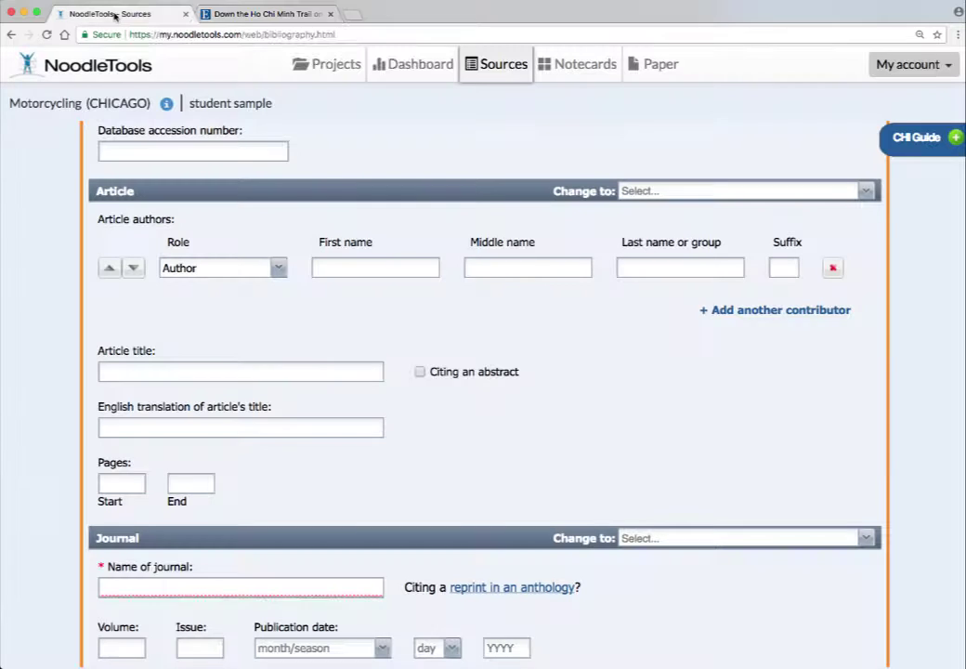
click(361, 269)
text(Alex)
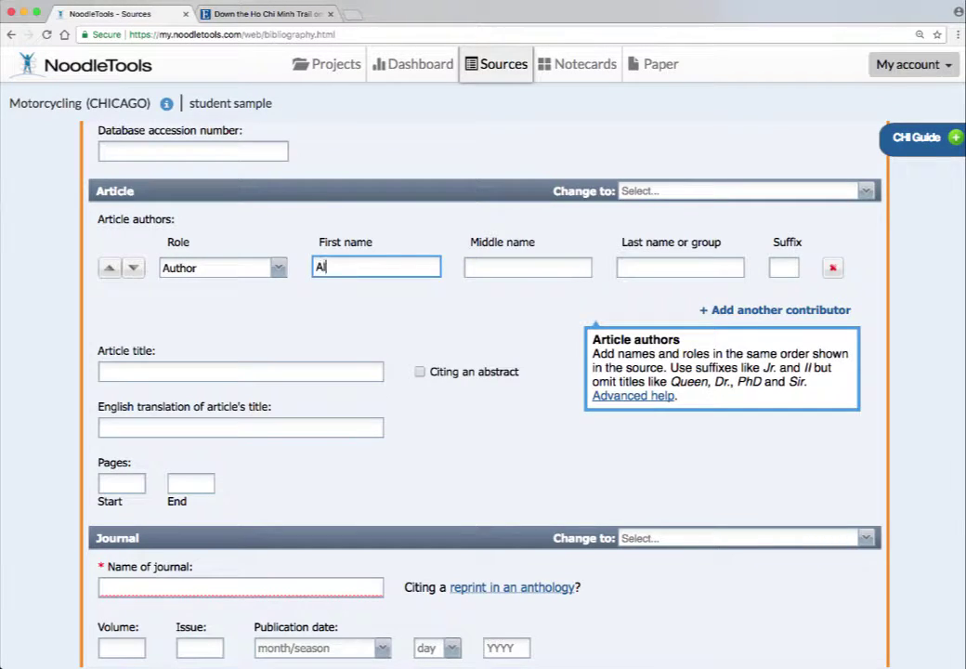
key(Tab)
key(Tab)
text(Til)
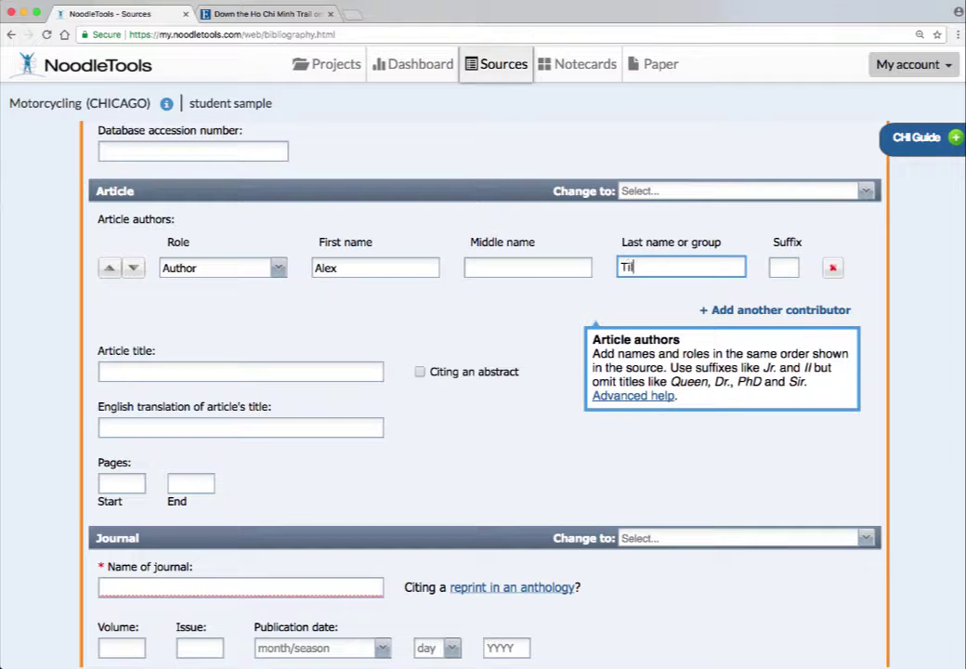
text(litz)
Copy the title "Down the Ho Chi Minh Trail on a Motorcycle" from the EBSCOhost record into the citation's article title.
click(216, 15)
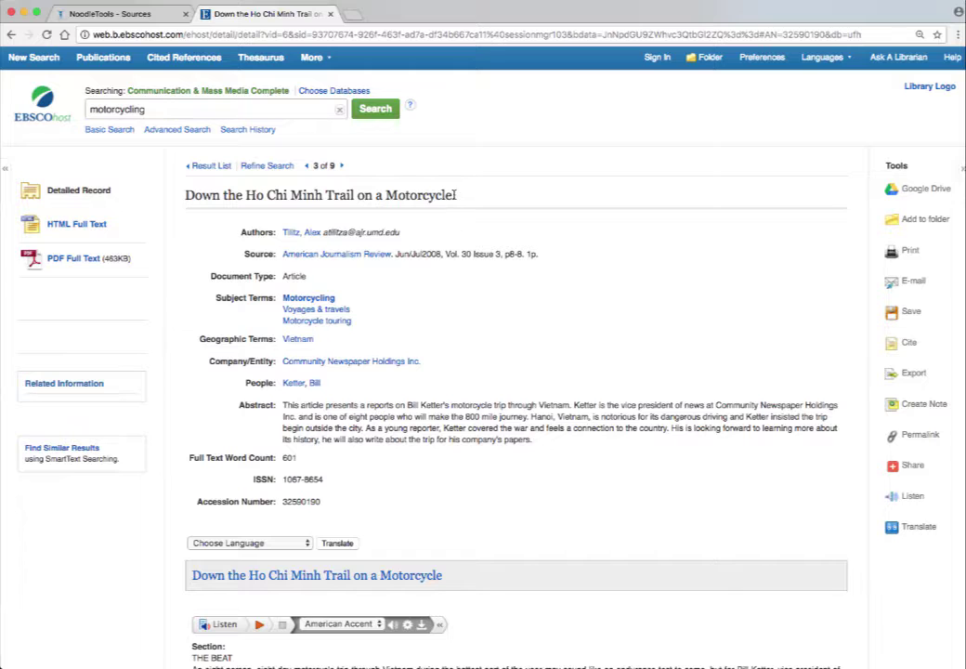
drag(455, 195, 185, 195)
key(ctrl+c)
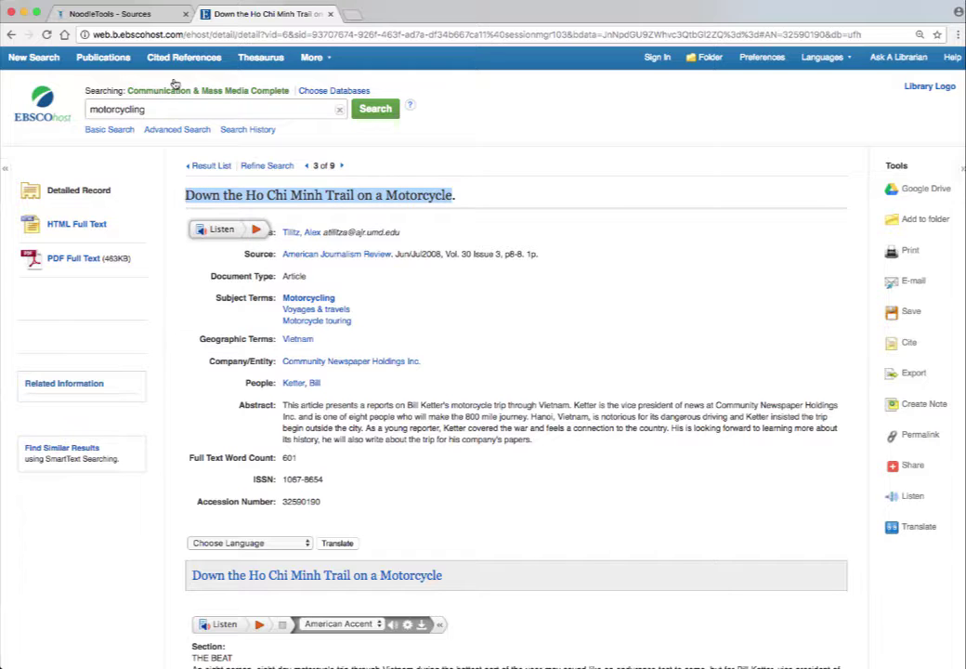
click(113, 14)
click(146, 370)
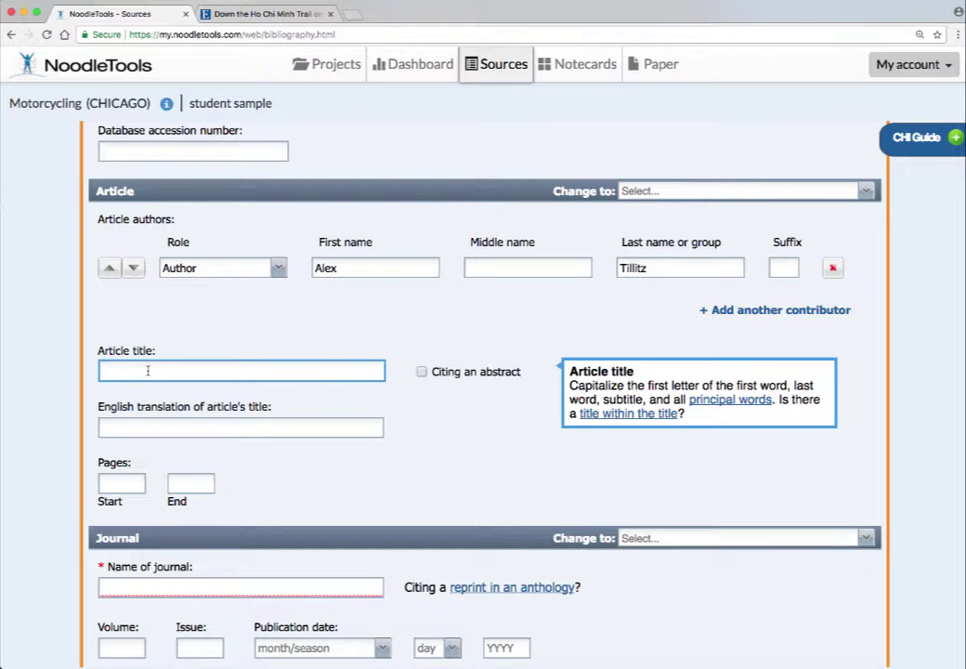
key(ctrl+v)
Change the last word of the article title to lowercase "motorcycle".
scroll(323, 455, down, 4)
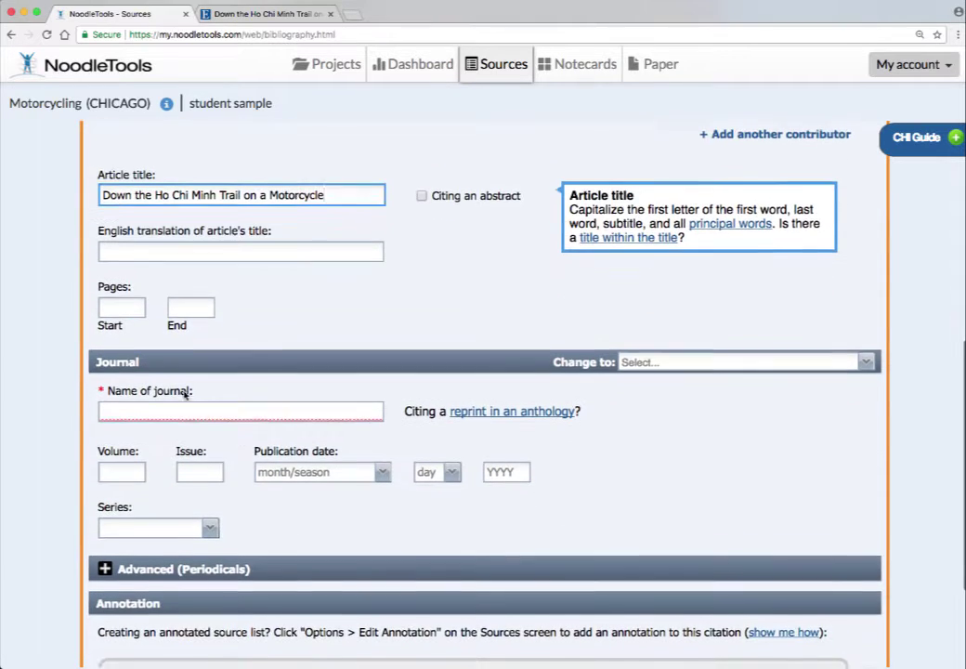
scroll(263, 435, down, 3)
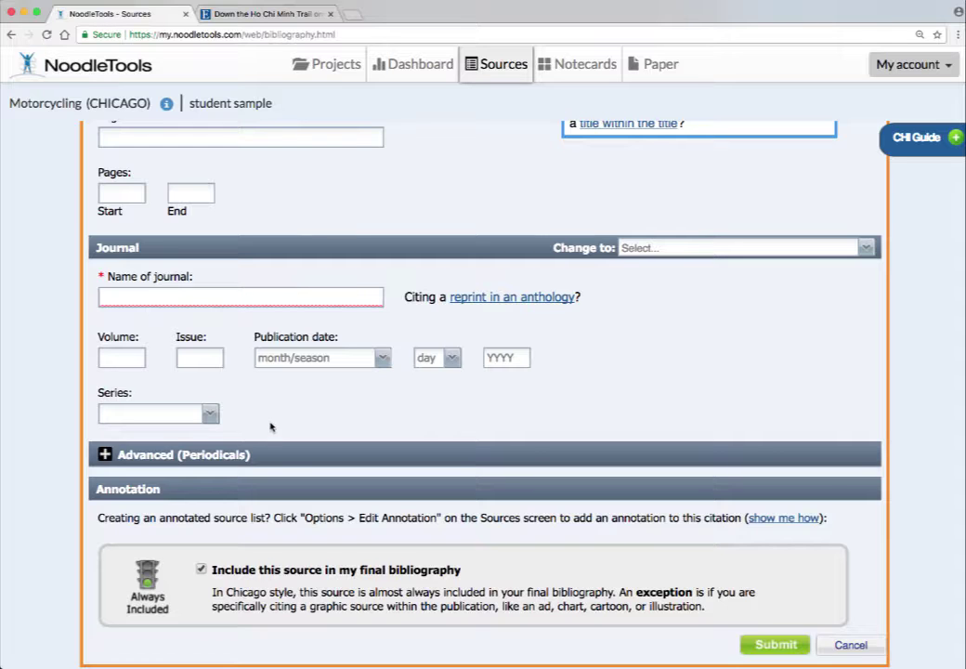
scroll(276, 420, up, 4)
scroll(276, 417, up, 1)
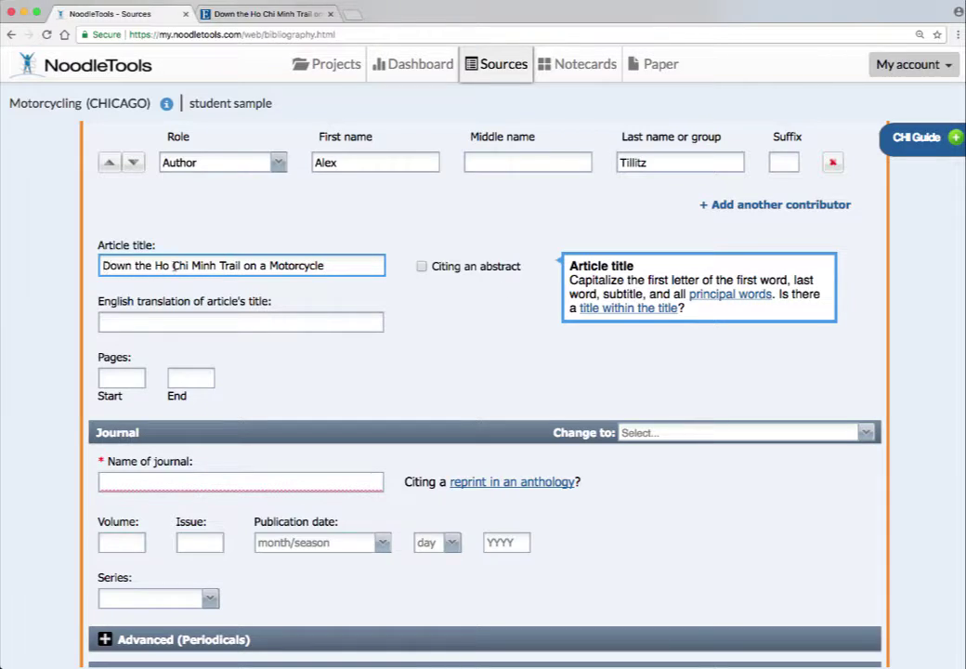
click(277, 265)
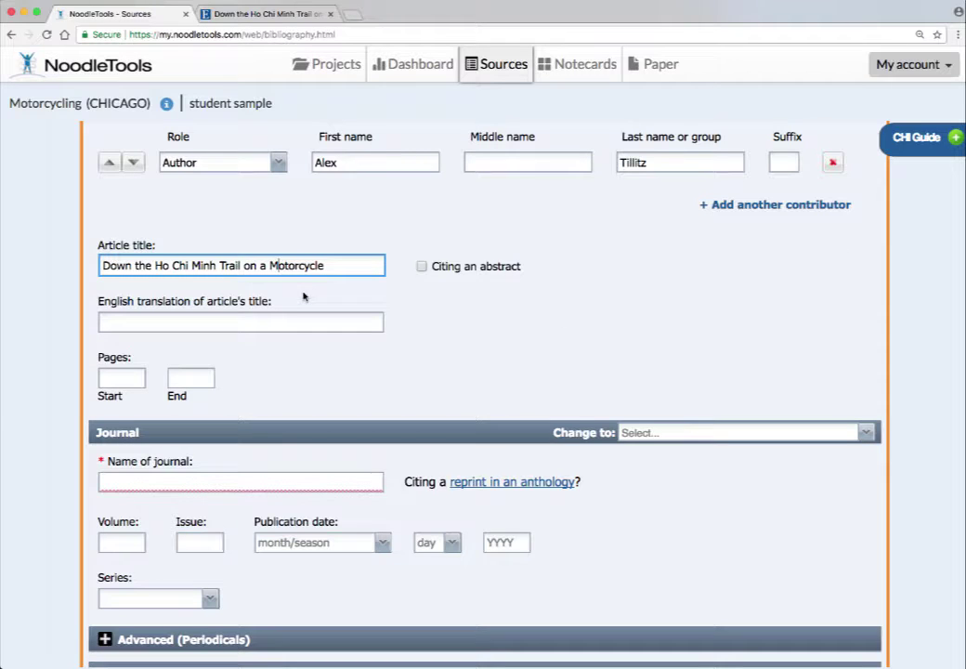
key(BackSpace)
text(m)
click(310, 297)
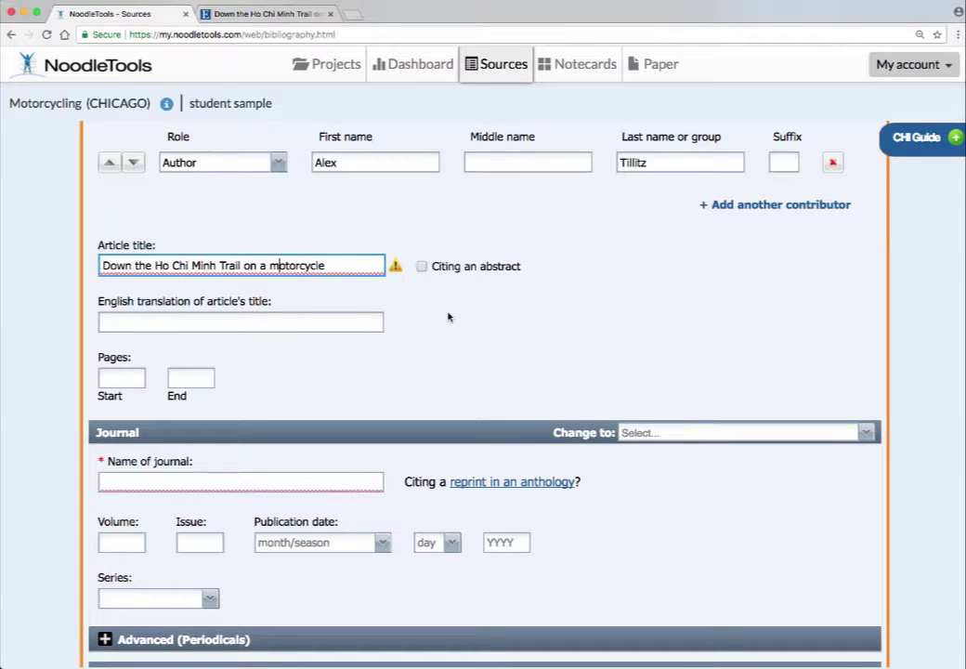
Try to submit the citation with the name of the journal left empty.
scroll(355, 360, down, 5)
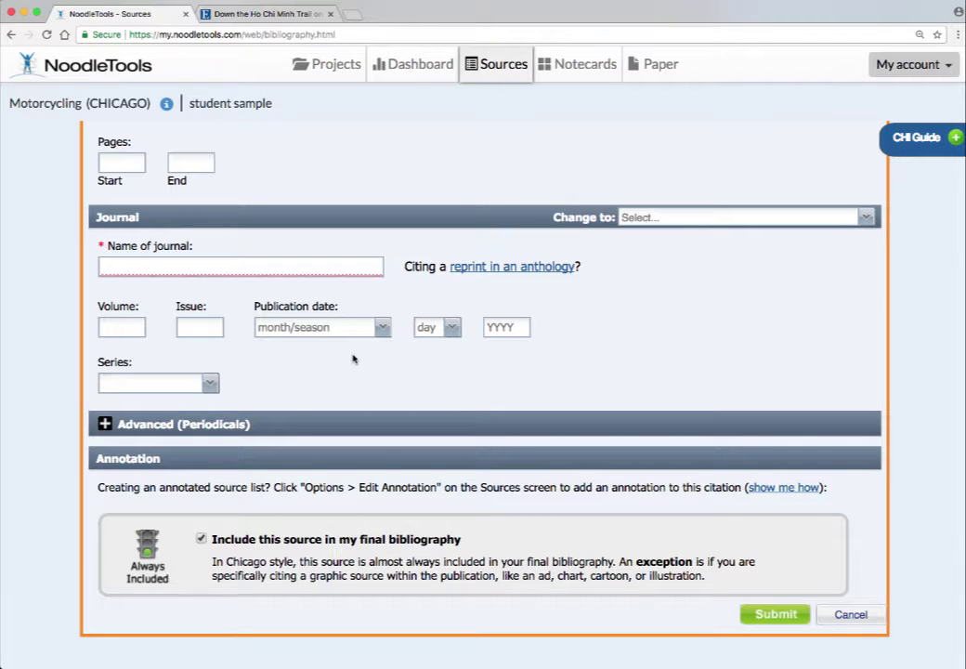
scroll(353, 359, up, 7)
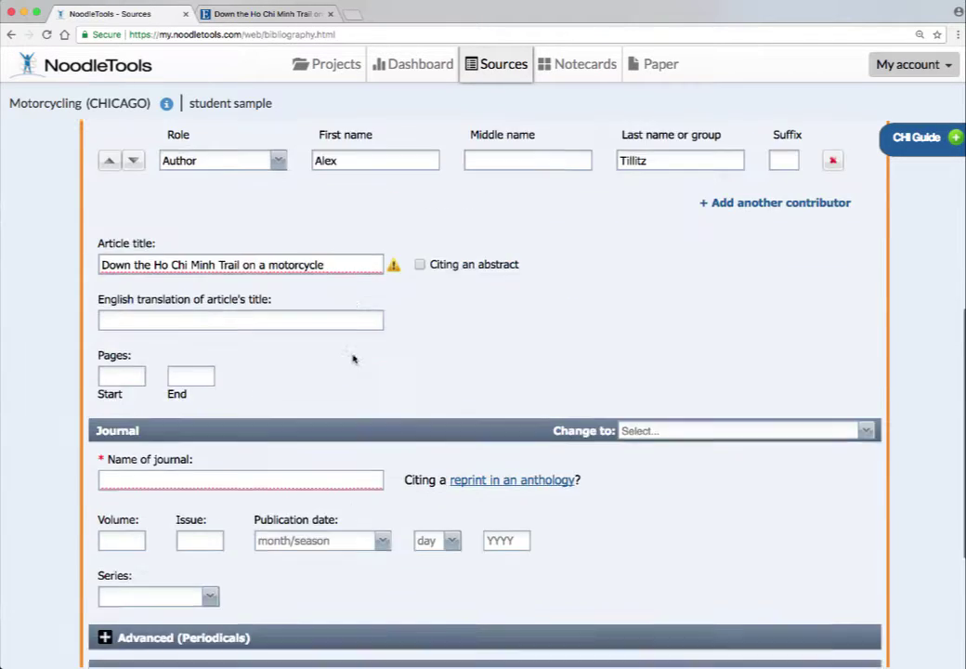
scroll(352, 359, down, 7)
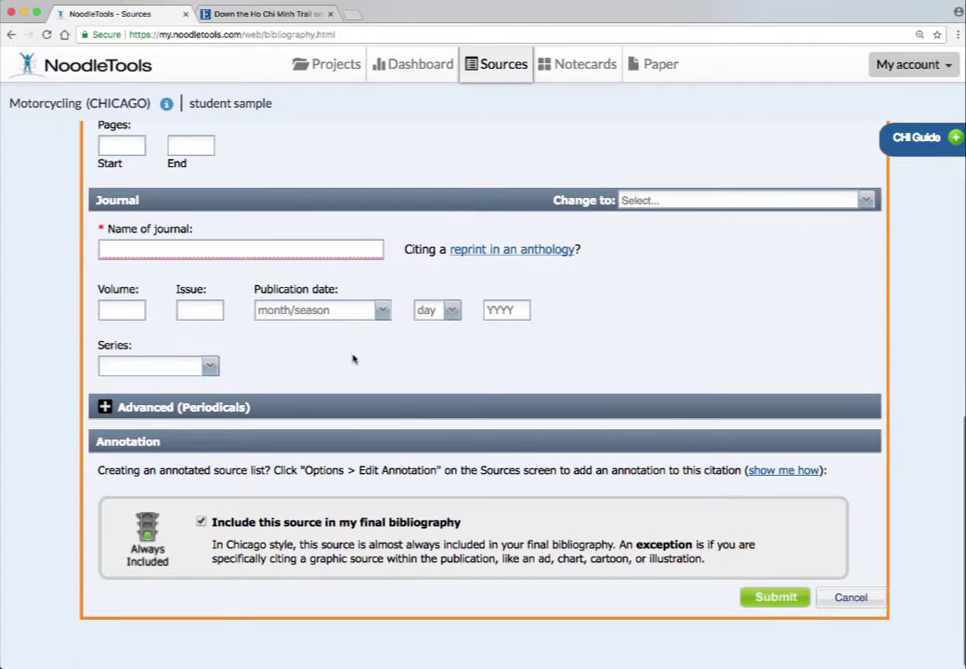
click(771, 599)
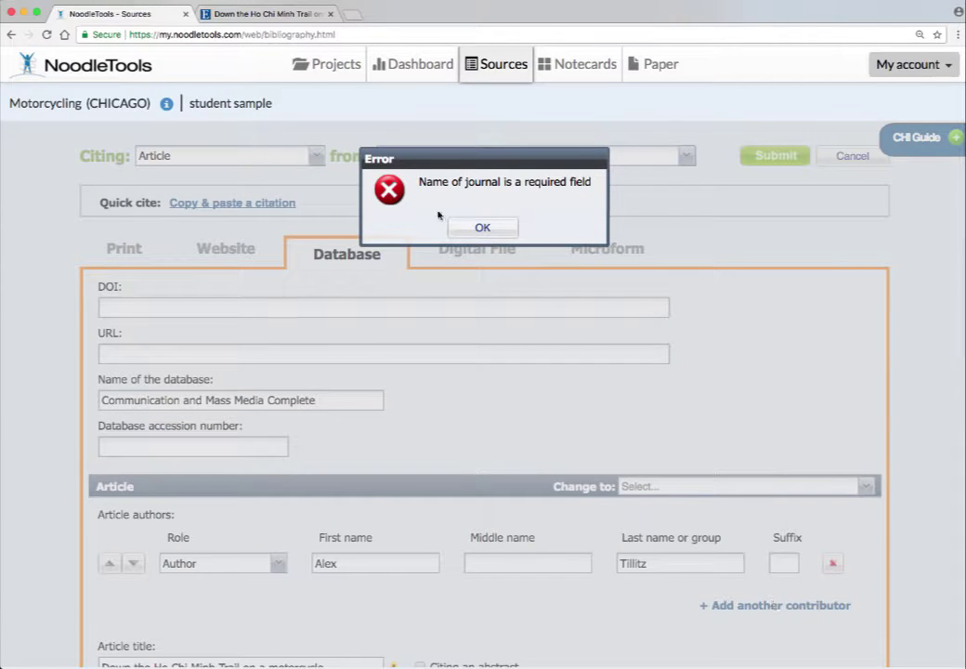
click(483, 229)
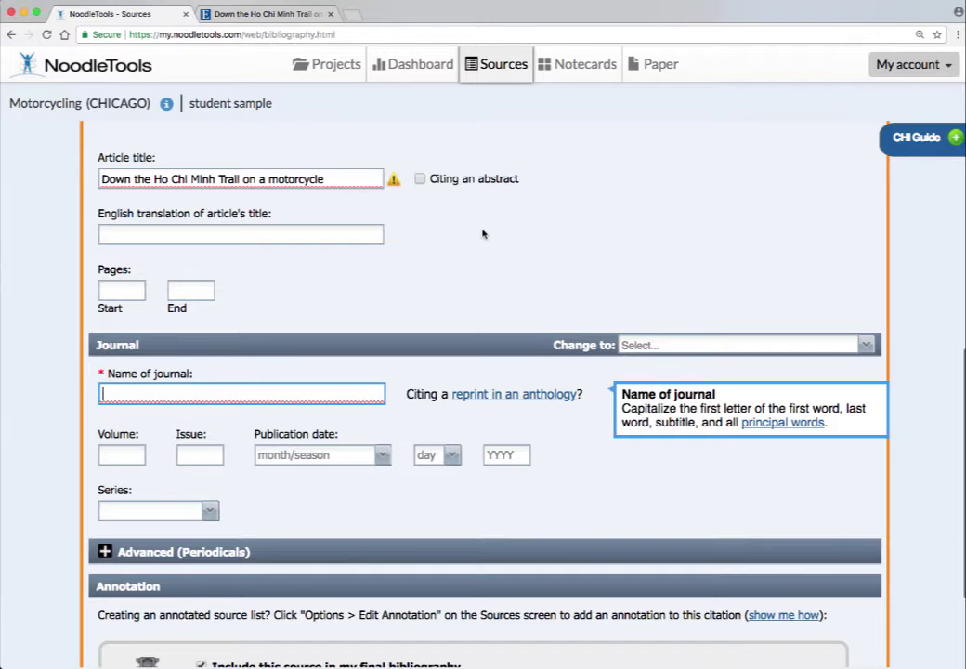
Check the article's source in the EBSCOhost record and enter American Journalism Review as the citation's journal name.
scroll(466, 263, up, 5)
scroll(466, 264, up, 2)
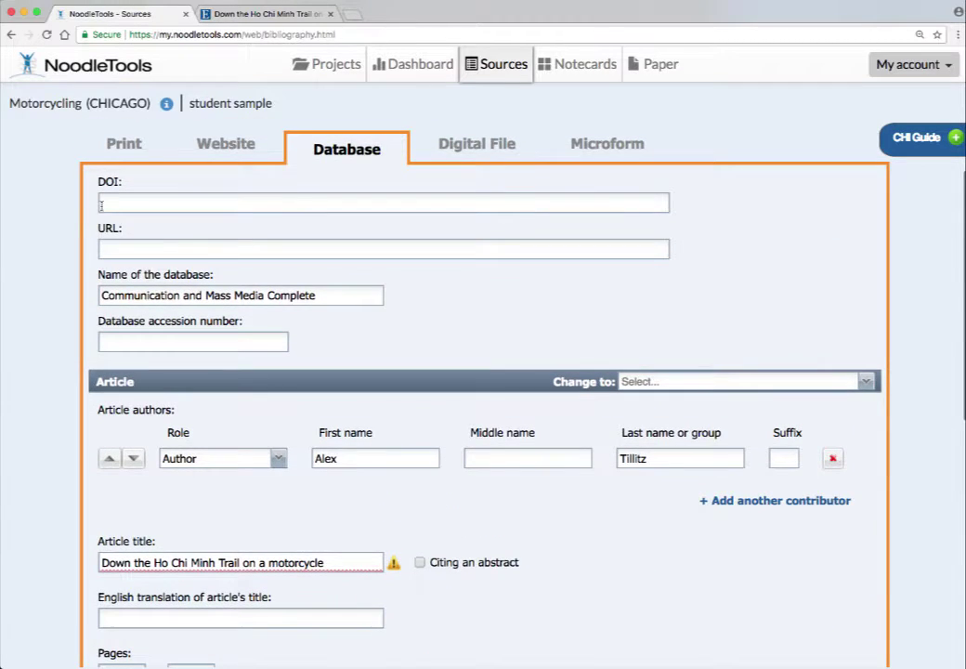
scroll(377, 322, down, 3)
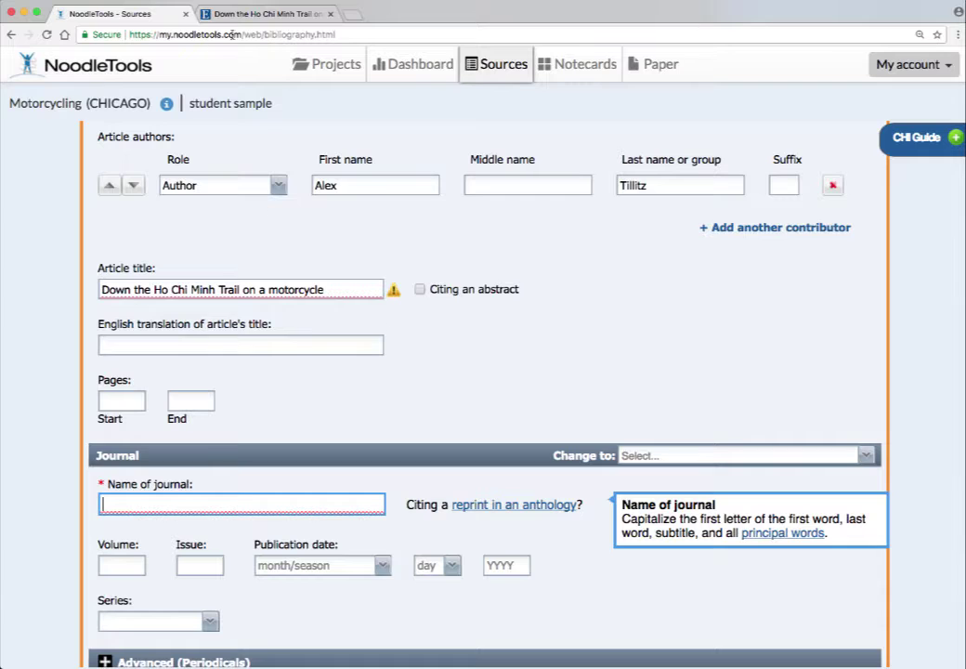
click(268, 14)
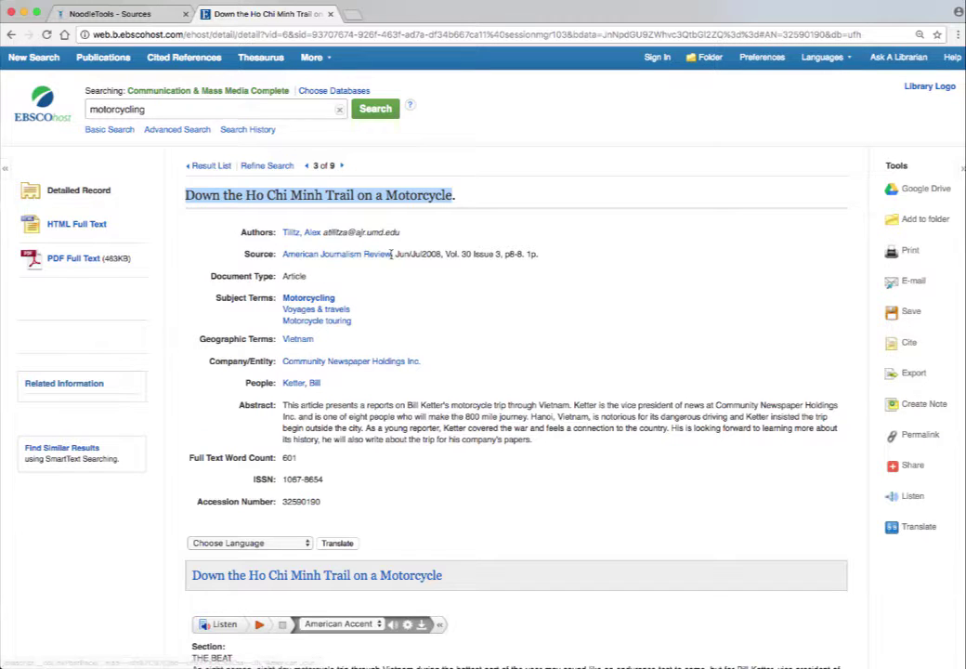
click(109, 14)
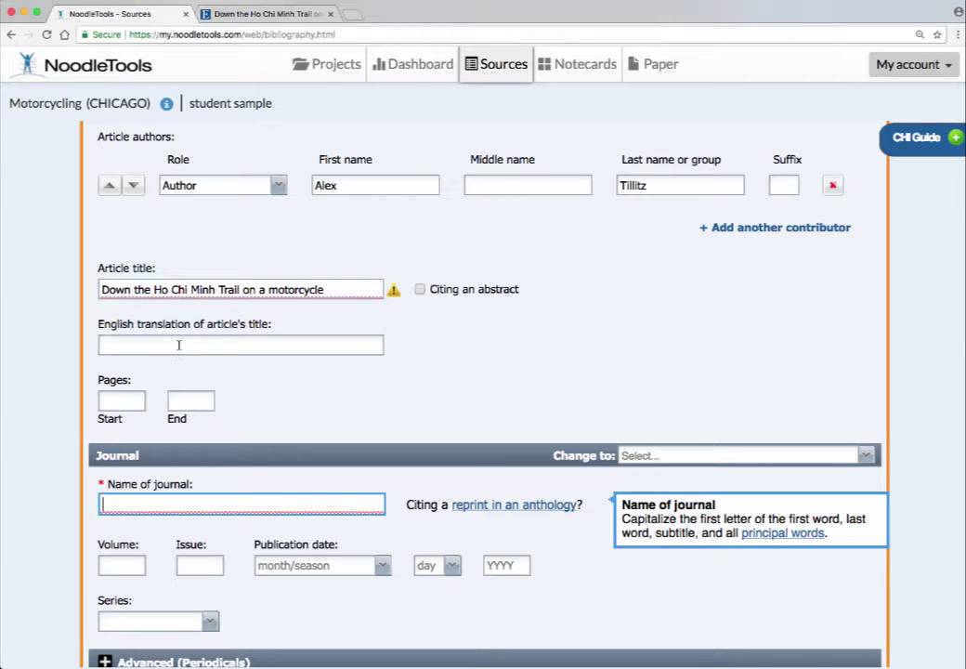
click(184, 505)
text(Ameri)
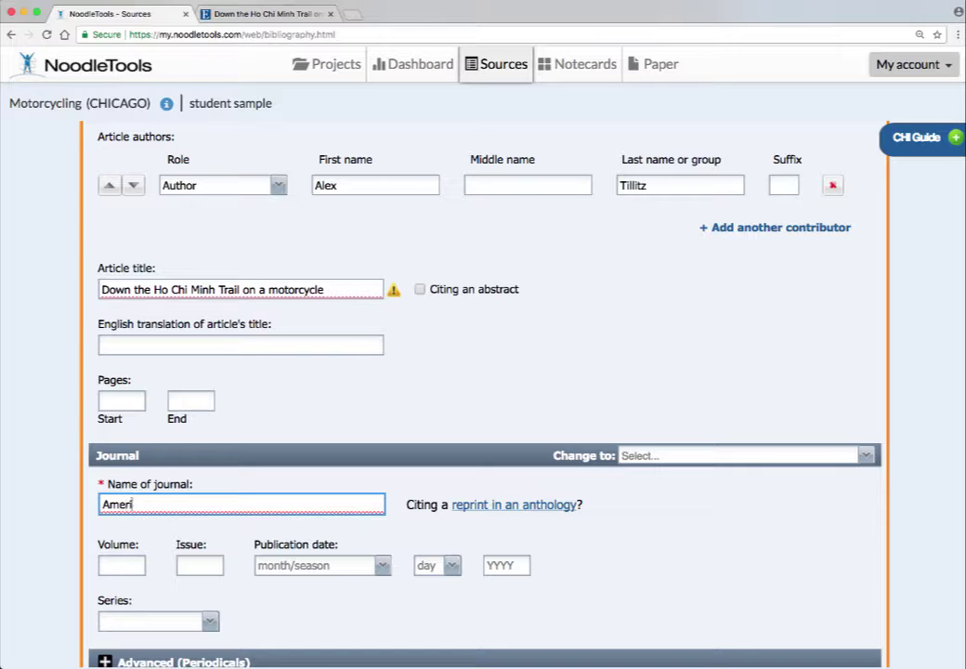
text(cna J)
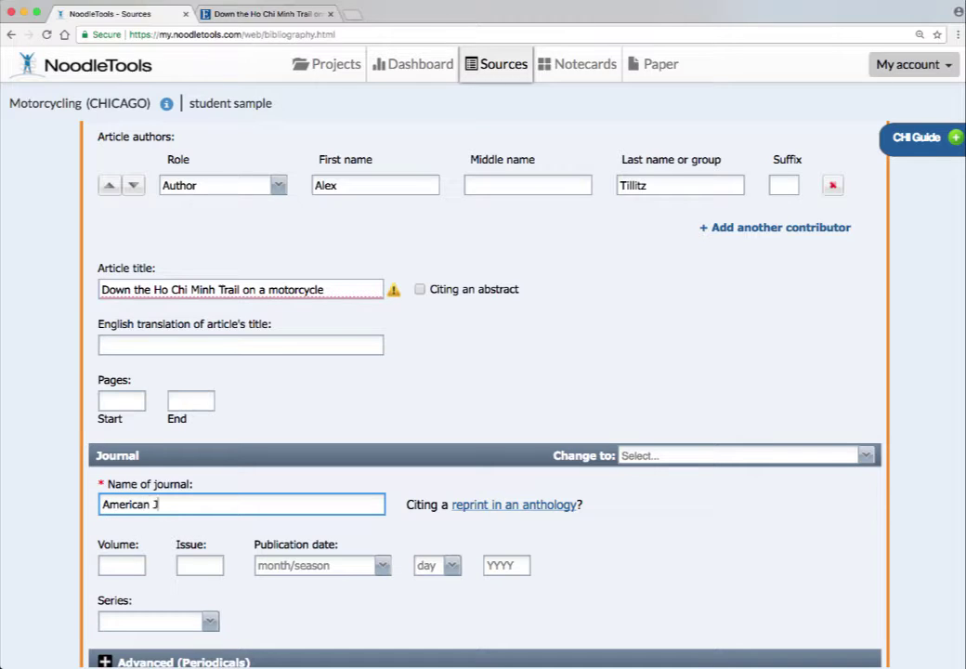
text(ournalism Review)
Set the journal's volume to 3 and issue to 4.
scroll(311, 511, down, 5)
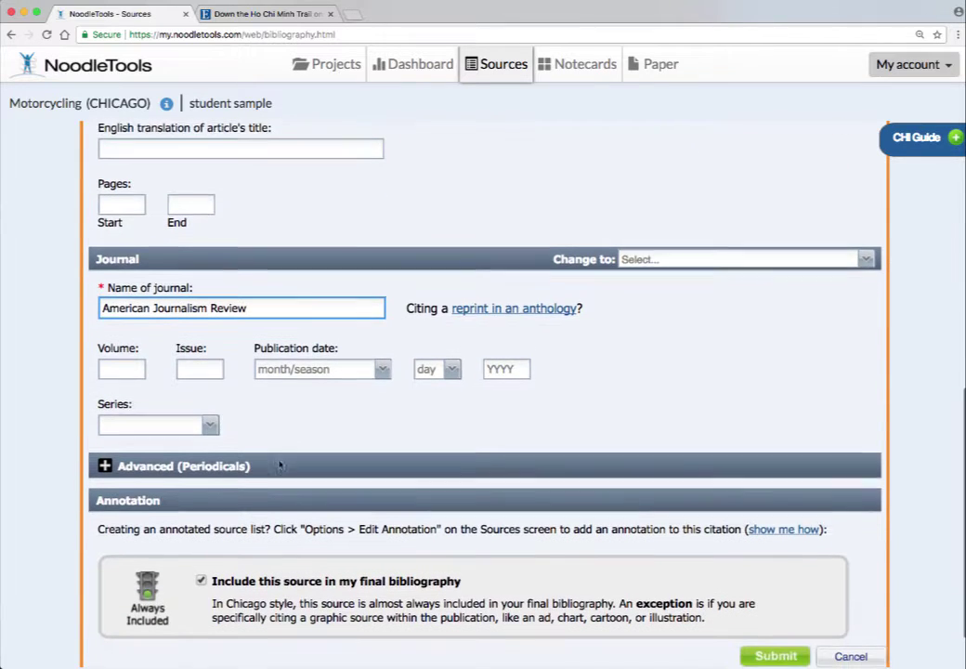
click(121, 360)
text(3)
click(199, 362)
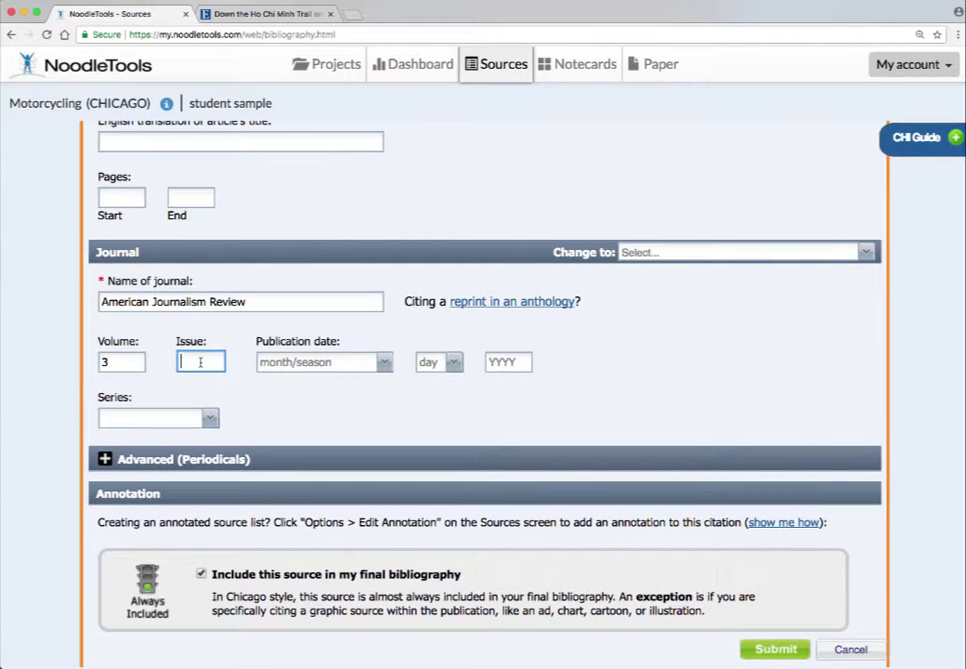
text(4)
Set the journal's publication date to January 4, 2013.
click(289, 364)
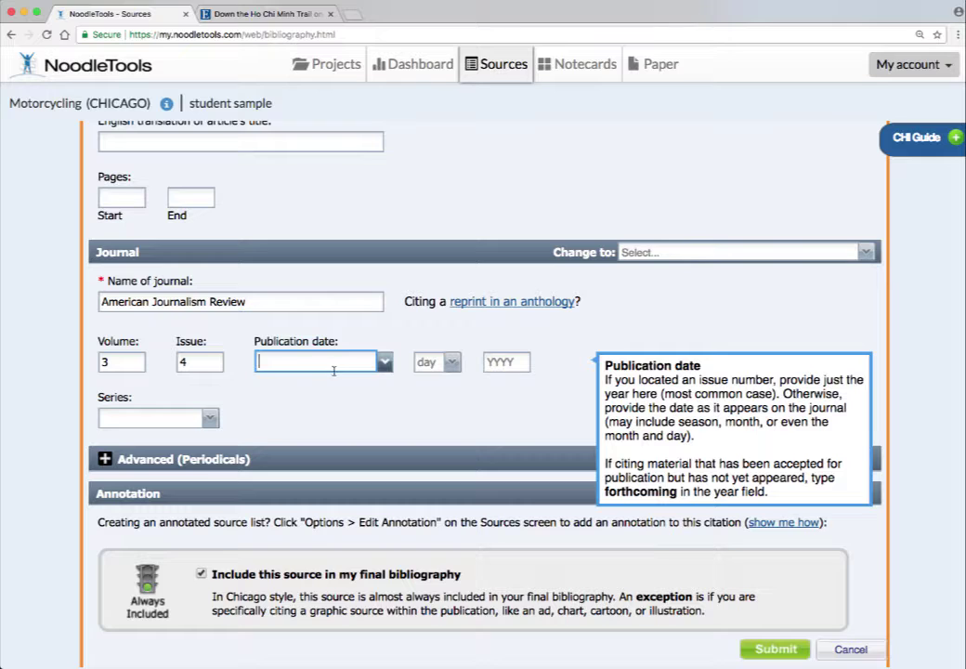
click(383, 364)
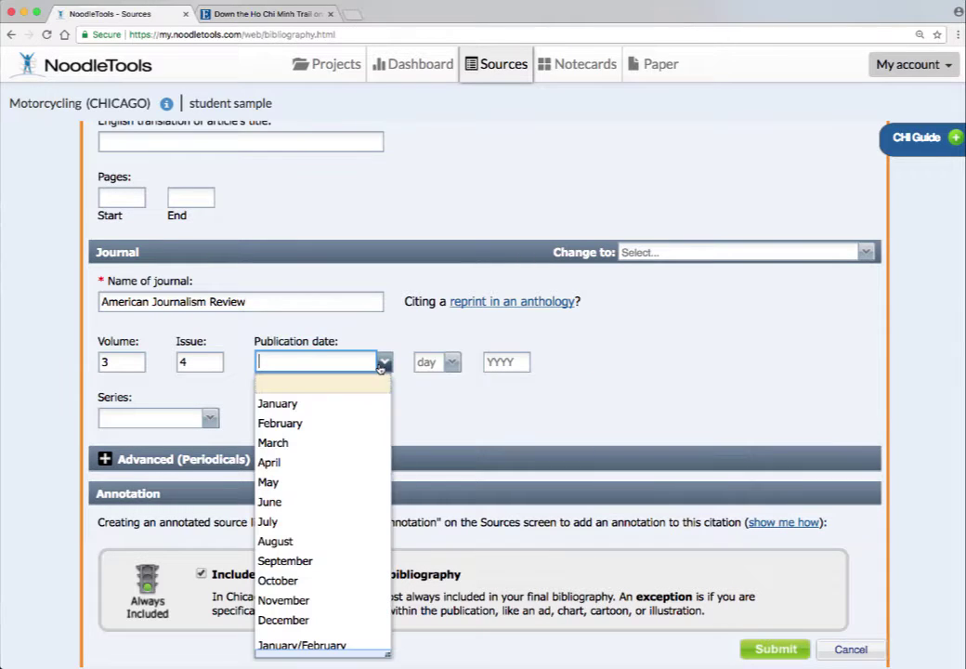
click(304, 406)
click(432, 368)
click(435, 462)
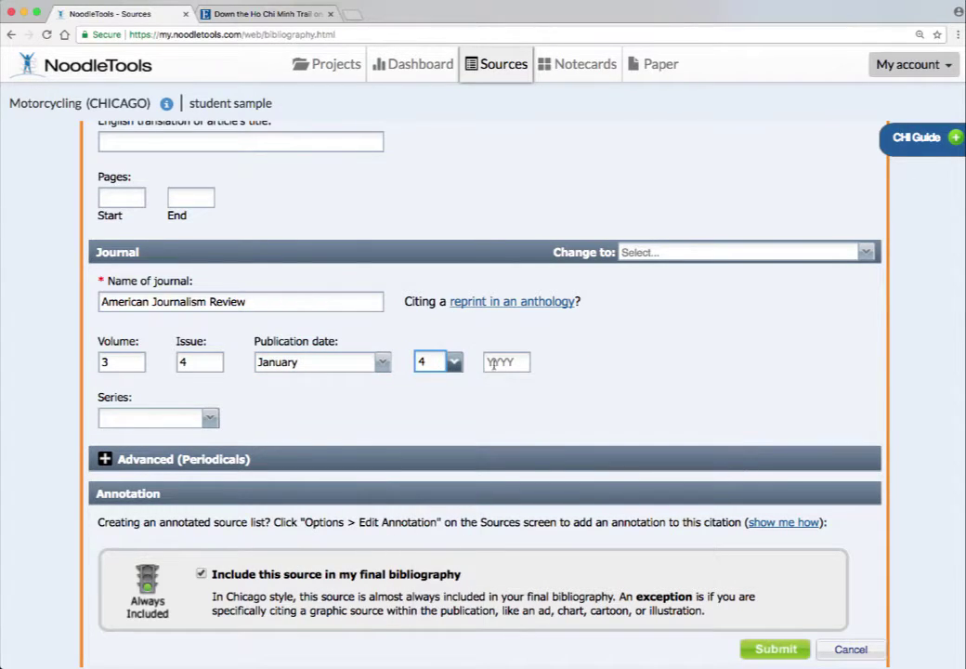
click(501, 359)
text(2013)
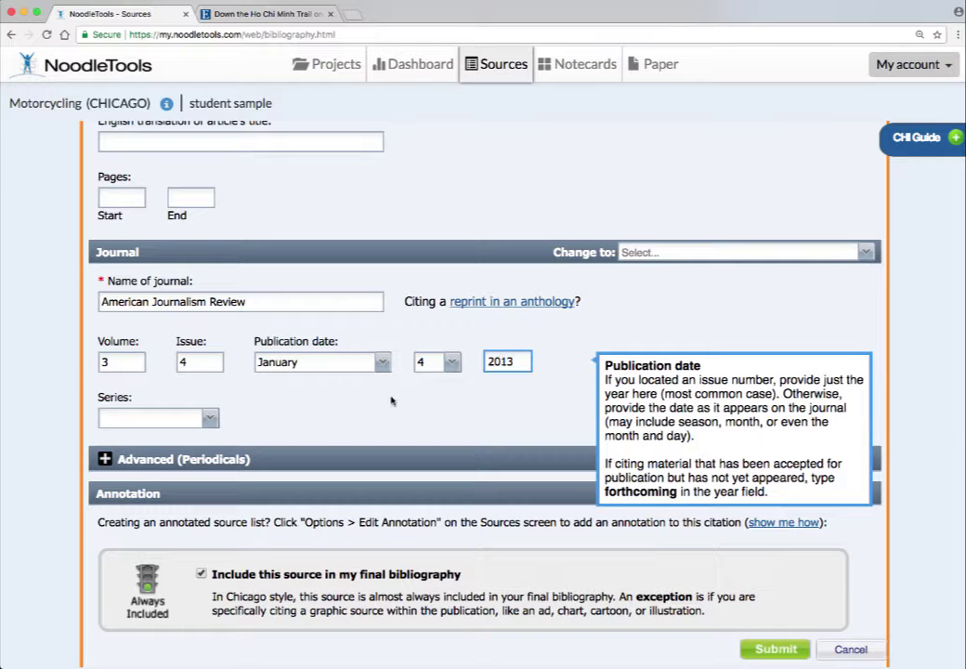
click(271, 406)
Submit the completed journal article citation and return to the list of projects.
scroll(471, 449, down, 2)
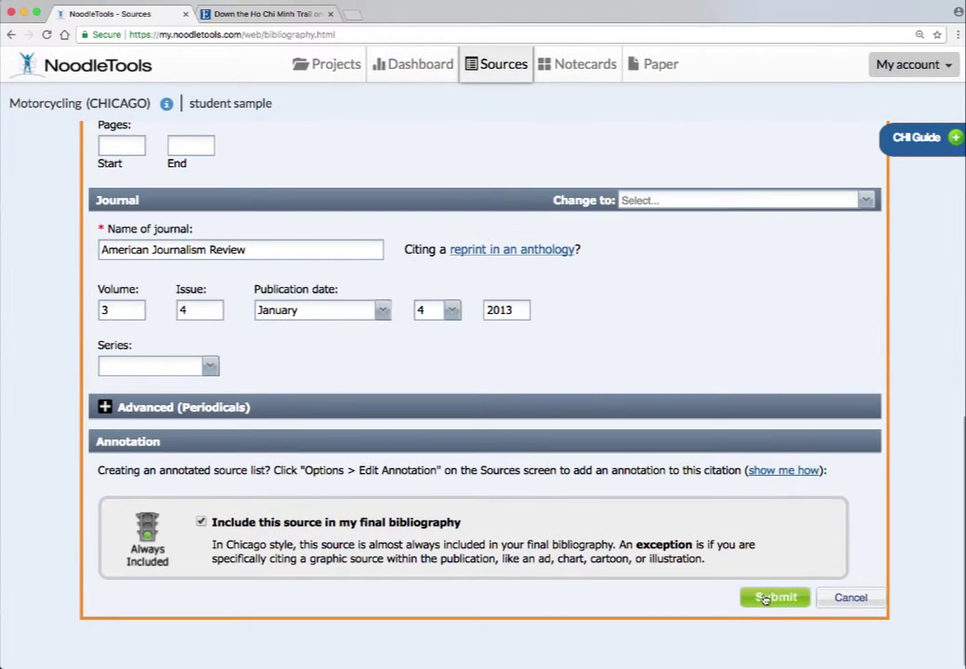
click(778, 597)
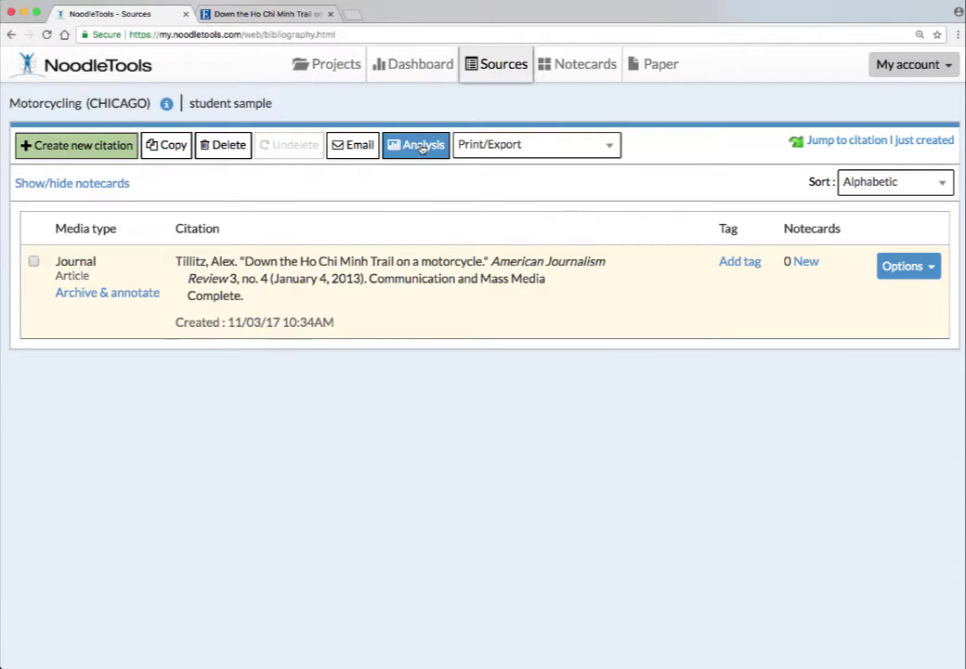
click(331, 67)
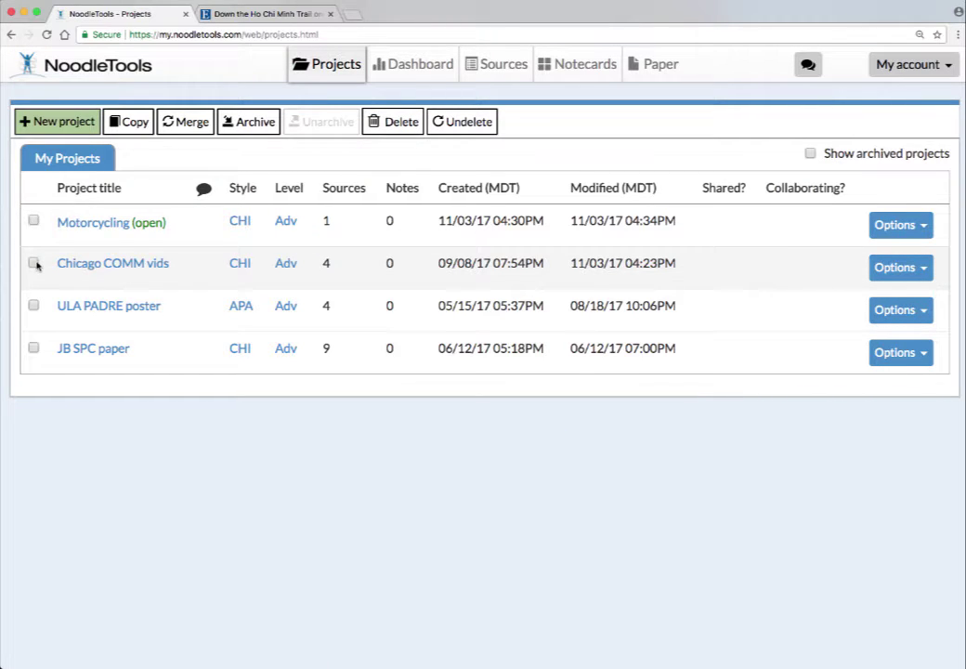
Open the sources of the Chicago COMM vids project and review the analysis chart of sources by medium.
click(82, 265)
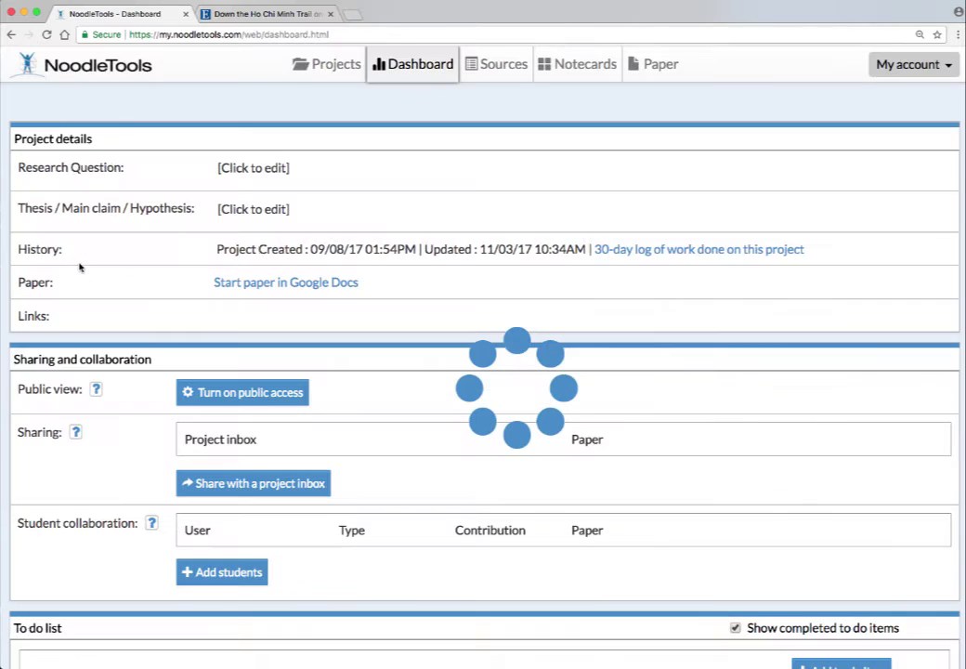
click(489, 68)
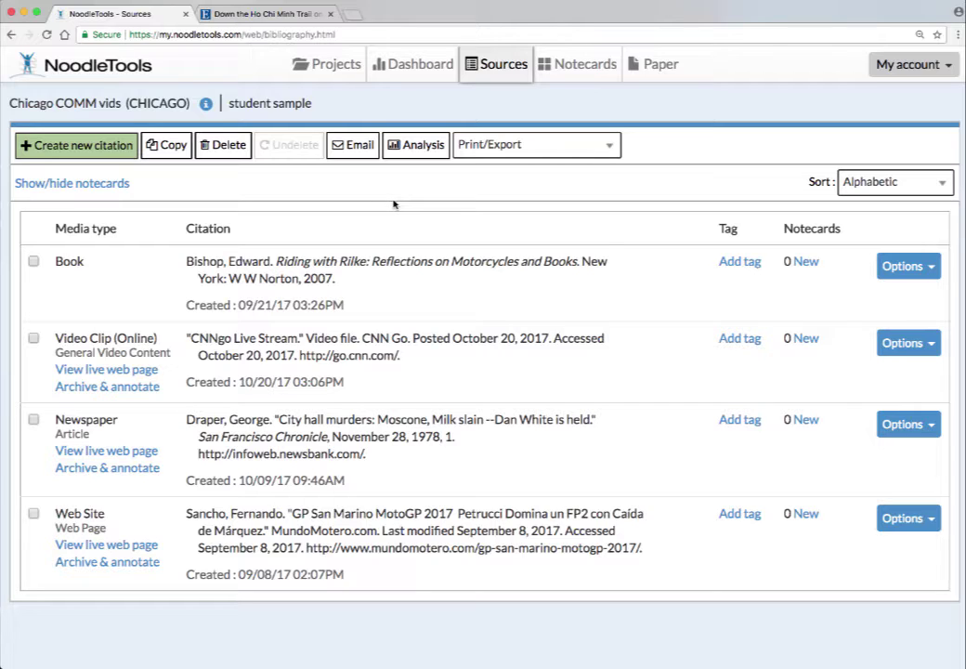
click(417, 148)
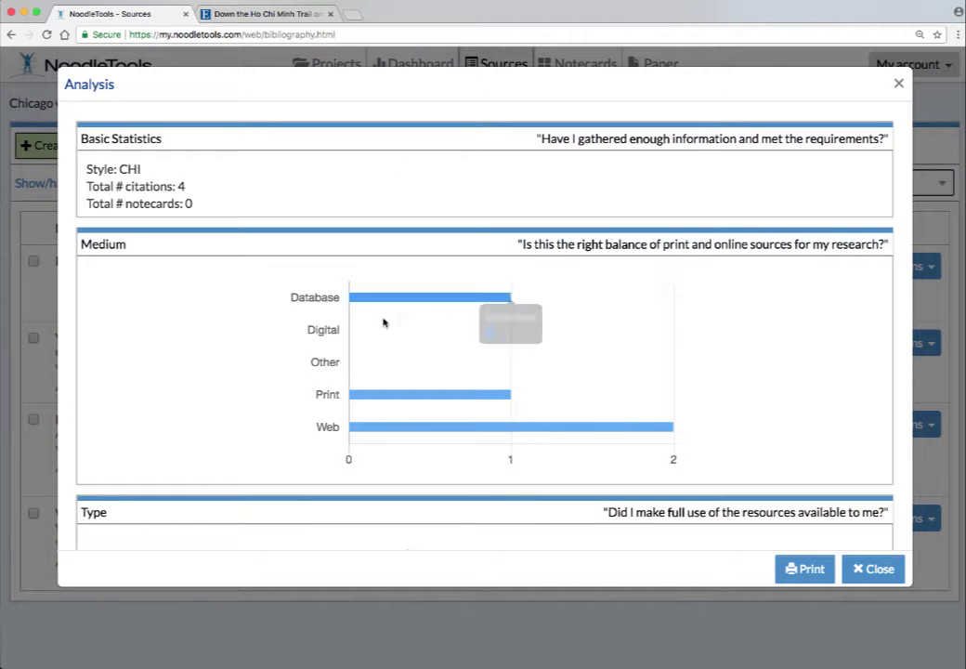
mouse_move(492, 301)
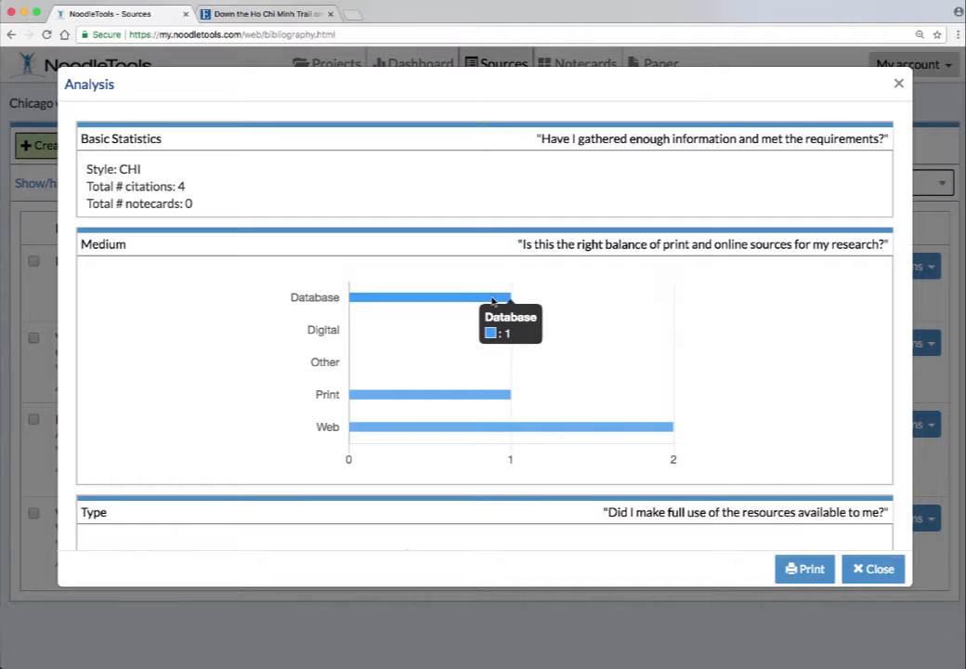
mouse_move(444, 437)
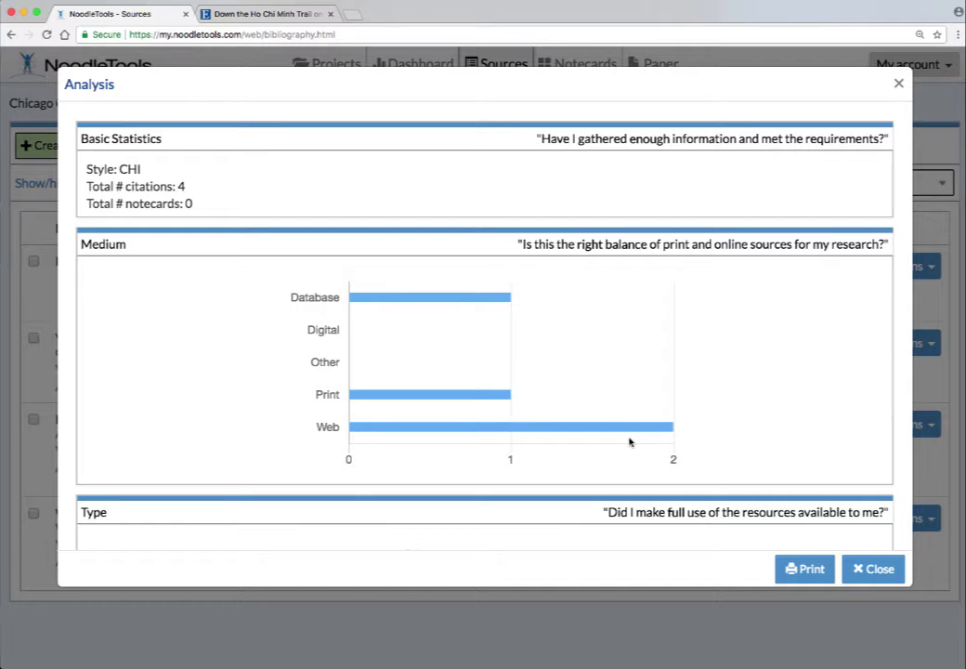
click(898, 83)
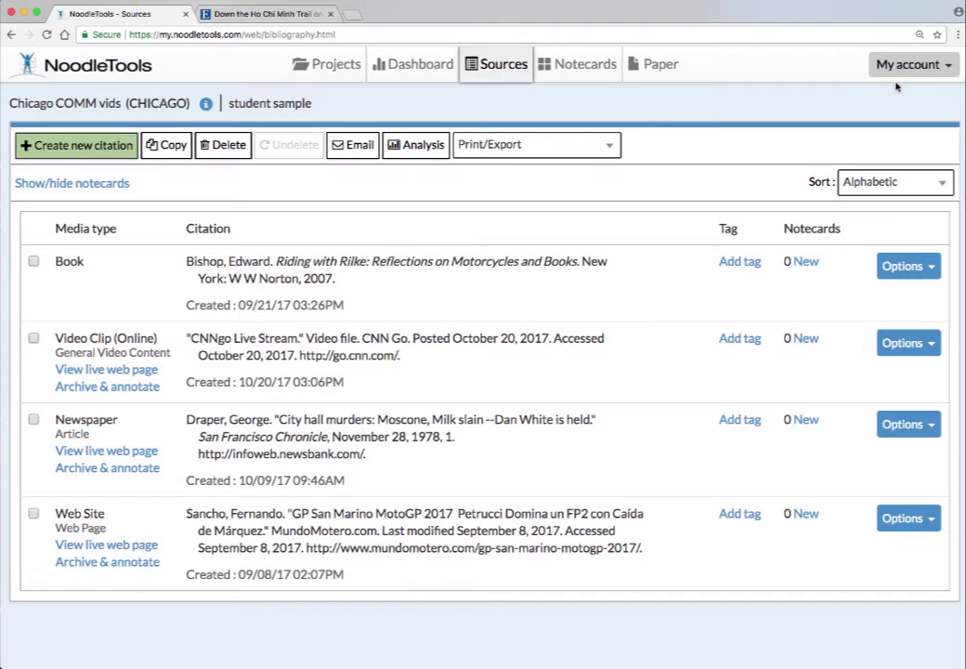
Look over the print and export formats, and select the San Francisco Chronicle citation text in the source list.
click(508, 146)
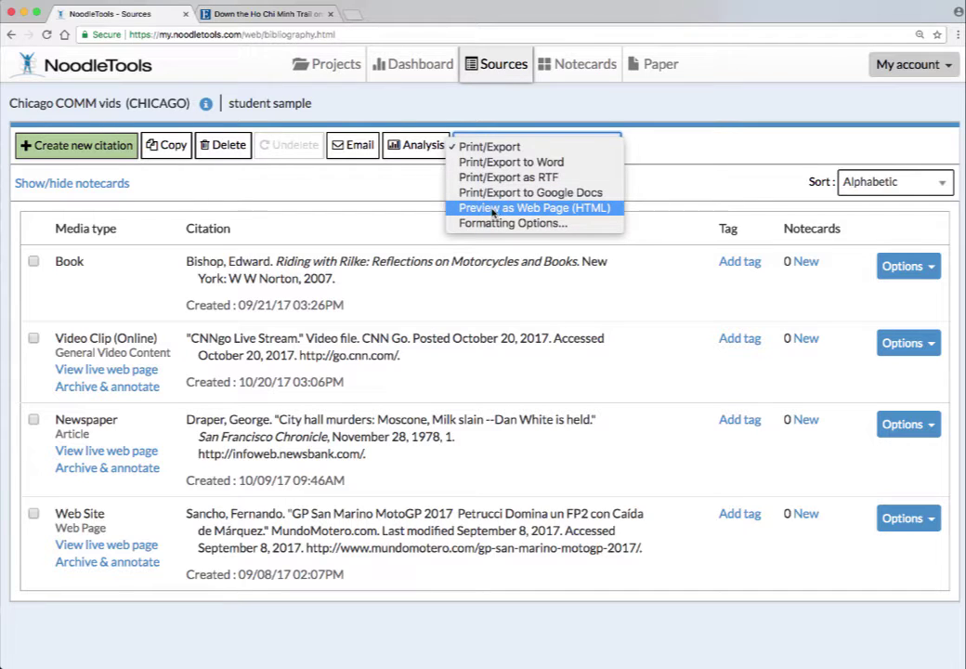
click(468, 438)
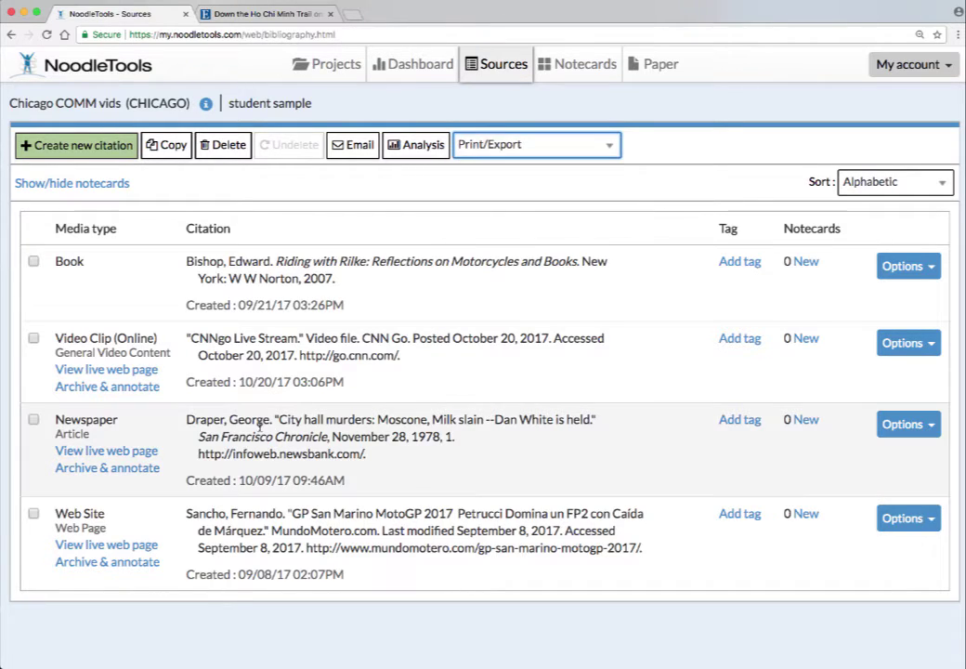
drag(455, 437, 185, 418)
Preview the bibliography as a web page (HTML) and select the text of all its citations.
click(599, 146)
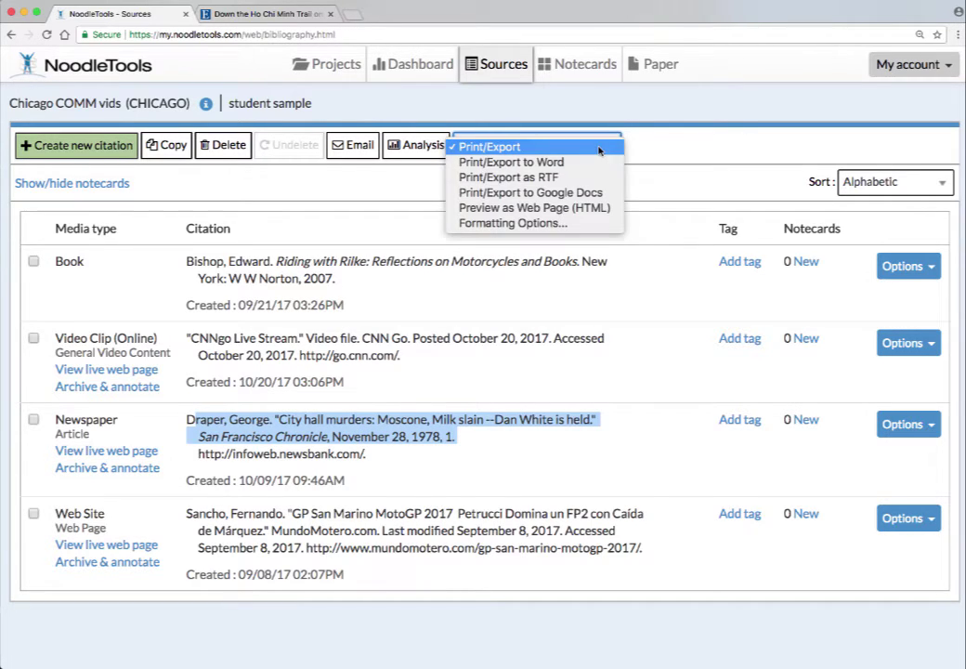
click(543, 208)
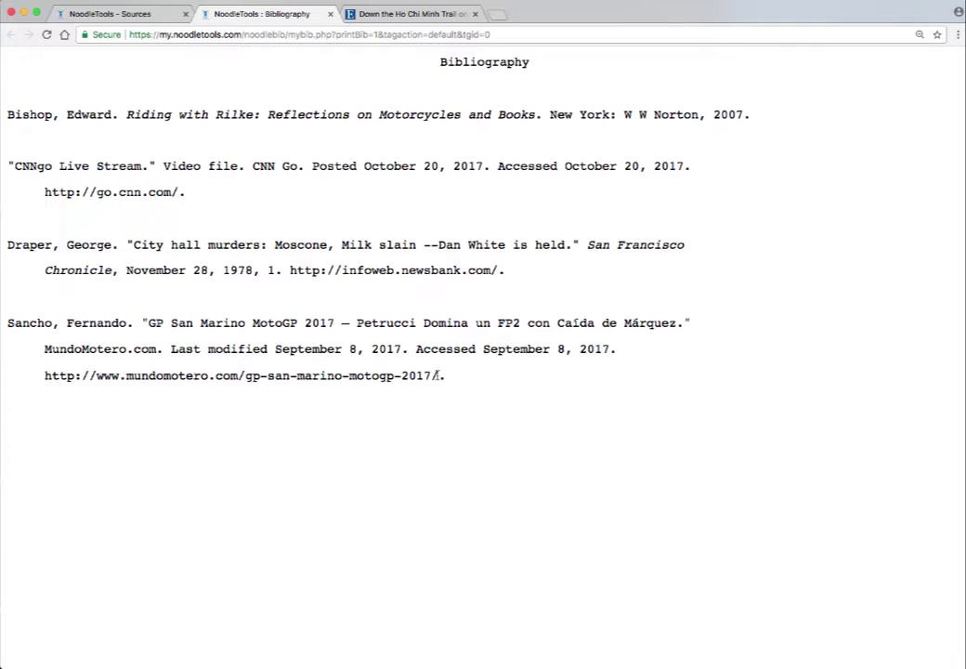
drag(448, 376, 9, 112)
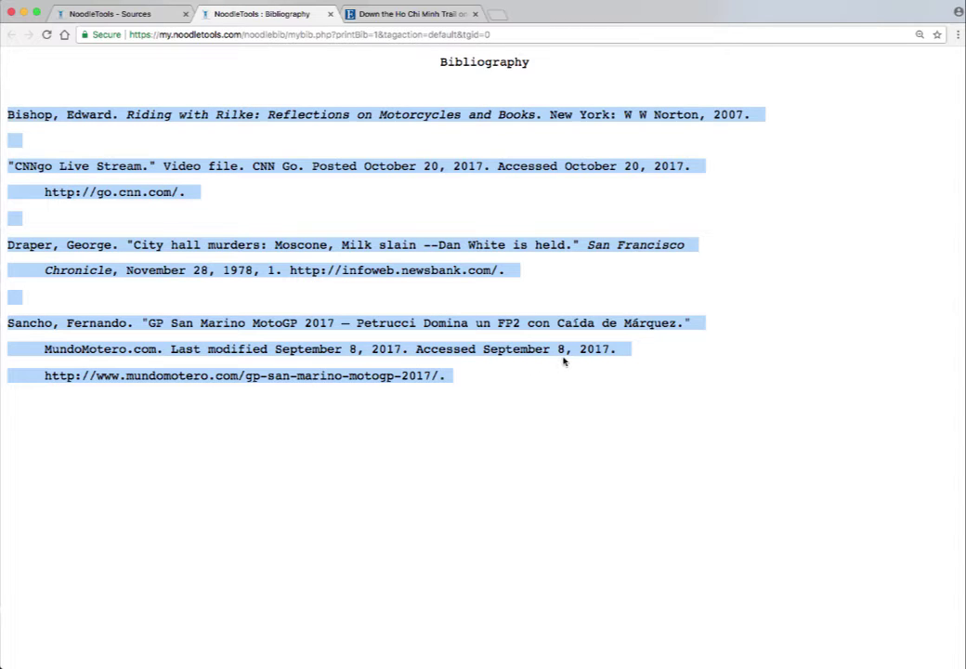